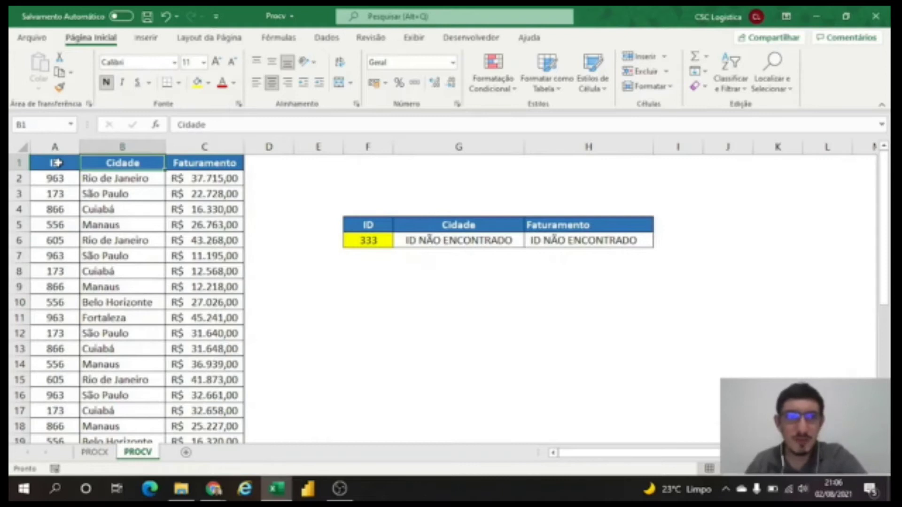
- Examine the source table's ID, Cidade and Faturamento columns and the ID lookup table in F5:H6
{"action": "key", "text": "Left"}
{"action": "key", "text": "Right"}
{"action": "key", "text": "Down"}
{"action": "key", "text": "Left"}
{"action": "key", "text": "Up"}
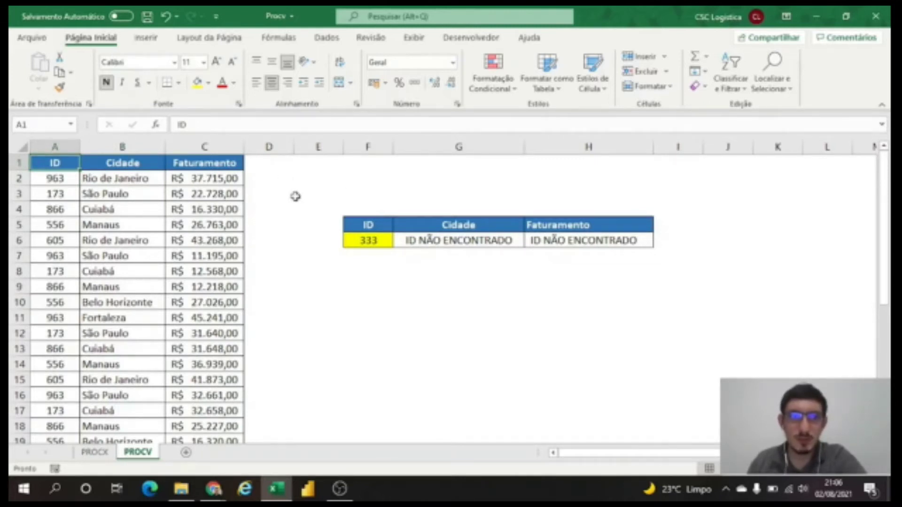
{"action": "key", "text": "Down"}
{"action": "key", "text": "Down"}
{"action": "key", "text": "Down"}
{"action": "key", "text": "Right"}
{"action": "key", "text": "Right"}
{"action": "key", "text": "Right"}
{"action": "key", "text": "Right"}
{"action": "key", "text": "Right"}
{"action": "key", "text": "Down"}
{"action": "key", "text": "Right"}
{"action": "key", "text": "Down"}
{"action": "key", "text": "Up"}
{"action": "key", "text": "Down"}
{"action": "key", "text": "Right"}
{"action": "key", "text": "Up"}
{"action": "key", "text": "Left"}
{"action": "key", "text": "Left"}
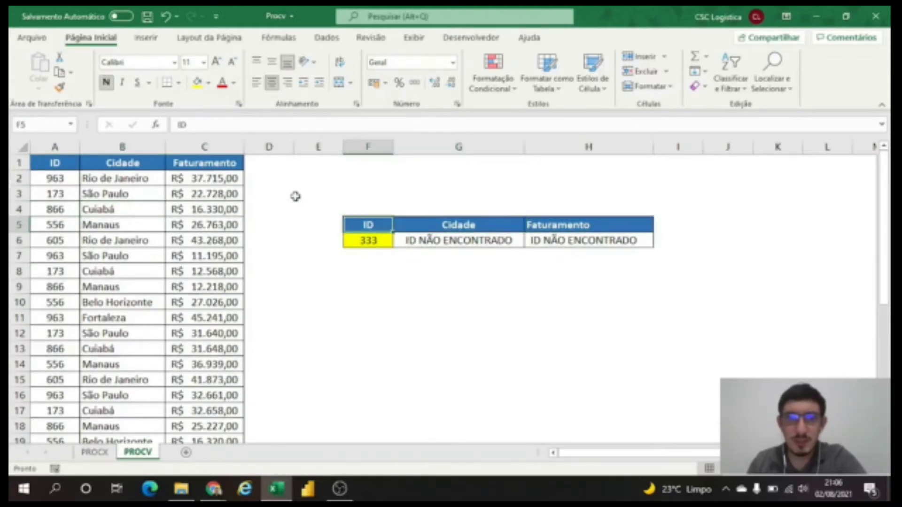
- Set the lookup ID in cell F6 to 173
{"action": "key", "text": "Down"}
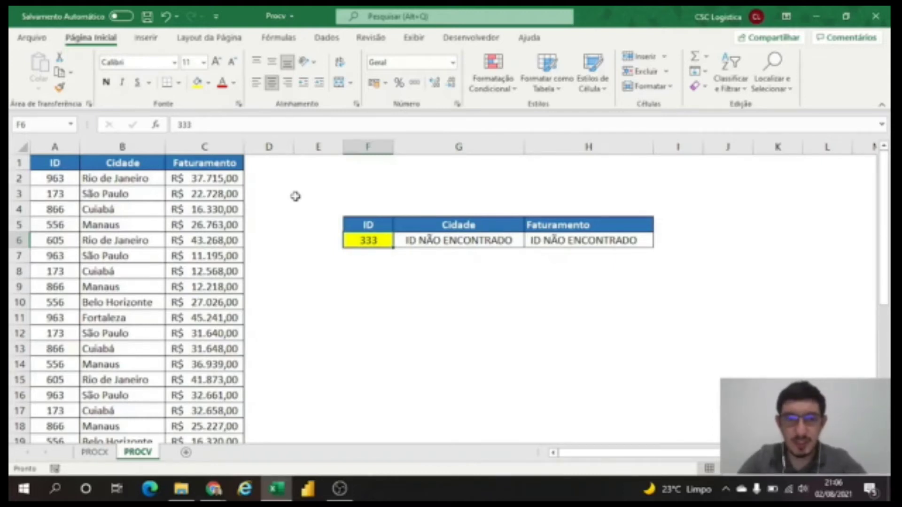
{"action": "type", "text": "173"}
{"action": "key", "text": "Tab"}
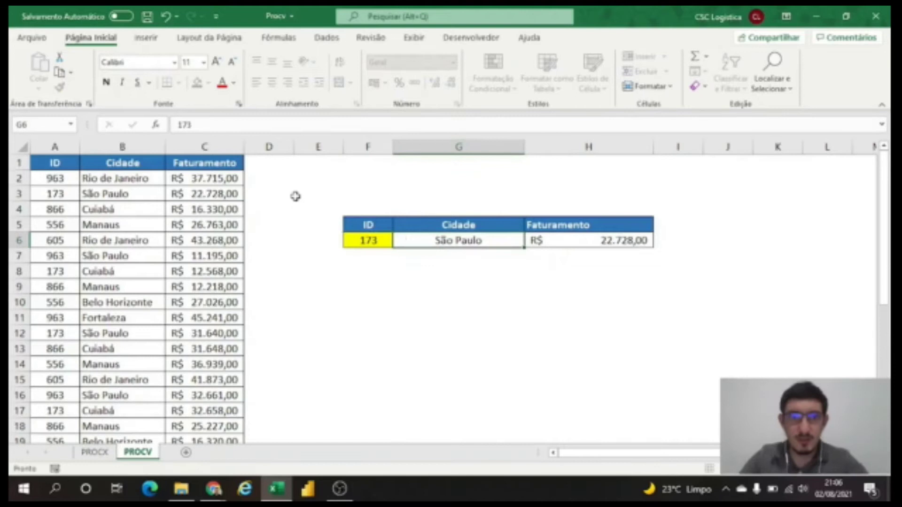
- Compare the lookup table's city and revenue for ID 173 with the matching source record in row 3
{"action": "key", "text": "Left"}
{"action": "key", "text": "Left"}
{"action": "key", "text": "Left"}
{"action": "key", "text": "Up"}
{"action": "key", "text": "Right"}
{"action": "key", "text": "Right"}
{"action": "key", "text": "Down"}
{"action": "key", "text": "Down"}
{"action": "key", "text": "Up"}
{"action": "key", "text": "Left"}
{"action": "key", "text": "Up"}
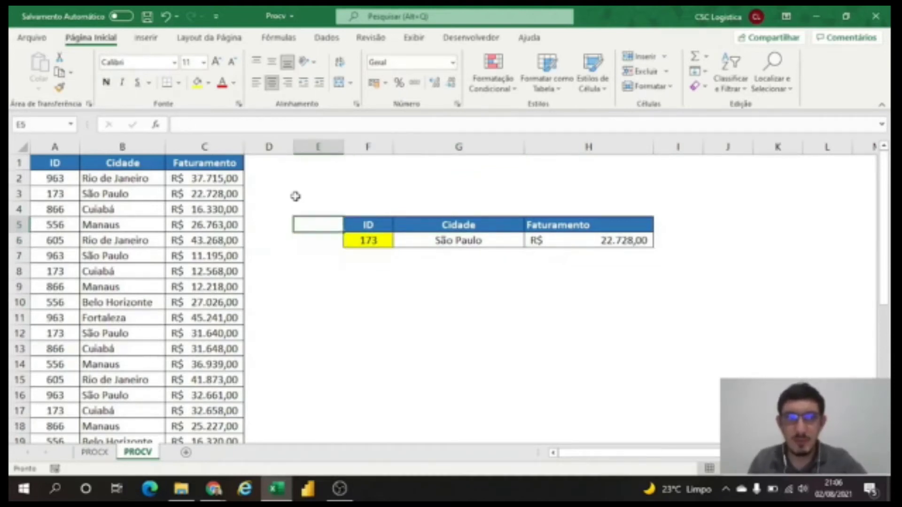
{"action": "key", "text": "Left"}
{"action": "key", "text": "Up"}
{"action": "key", "text": "Up"}
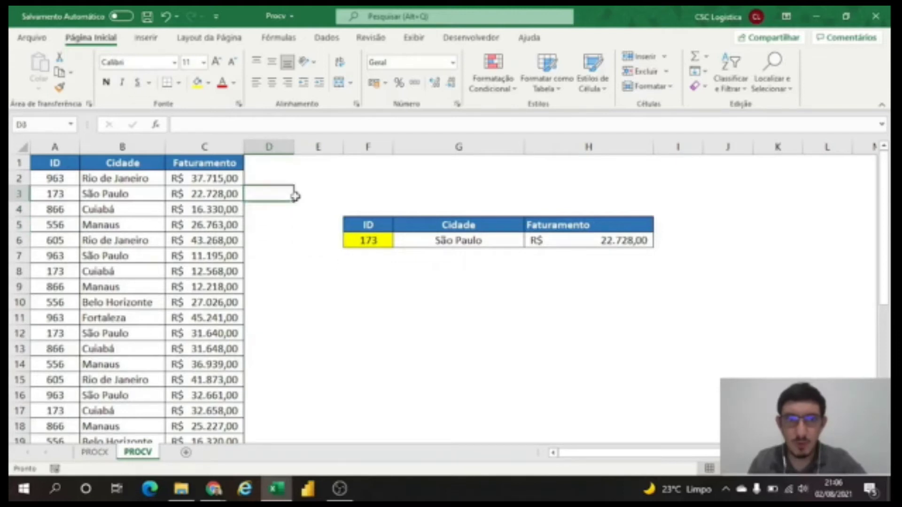
{"action": "key", "text": "Left"}
{"action": "key", "text": "Left"}
{"action": "key", "text": "Left"}
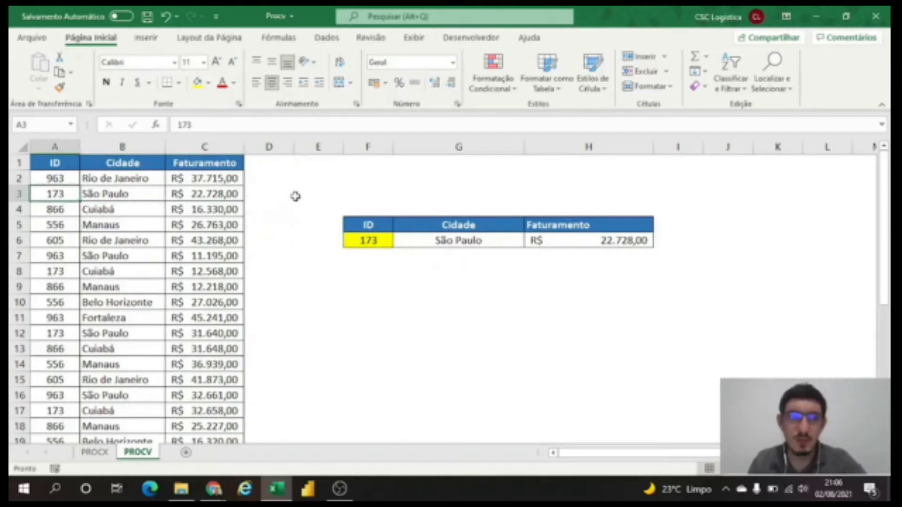
{"action": "key", "text": "Right"}
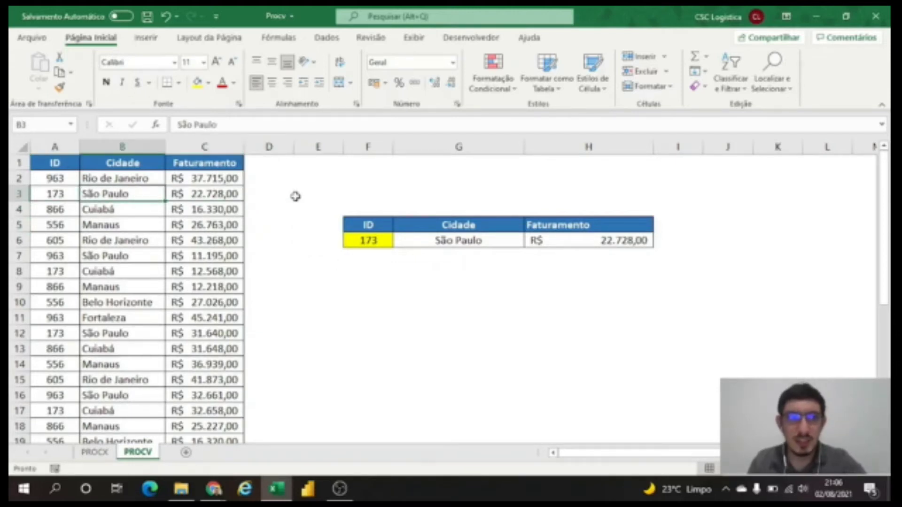
{"action": "key", "text": "Right"}
{"action": "key", "text": "Left"}
{"action": "left_click", "coordinate": [372, 237]}
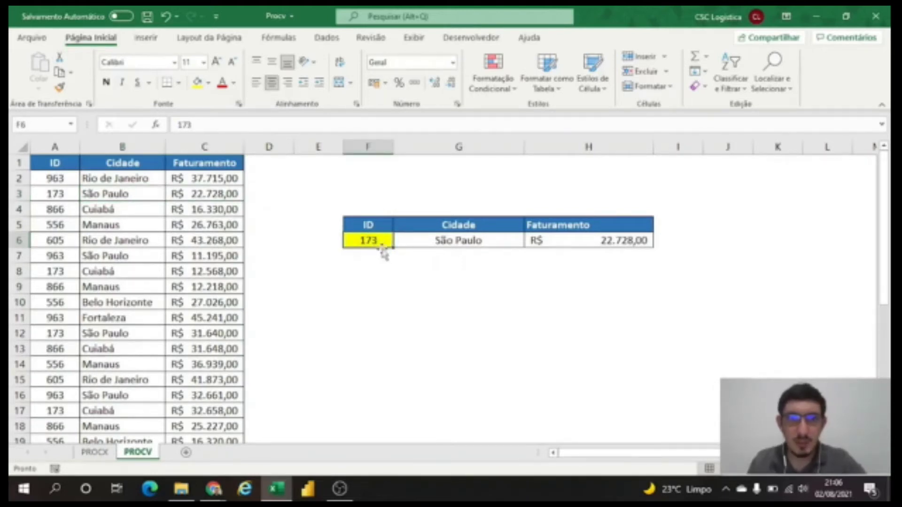
{"action": "left_click", "coordinate": [62, 193]}
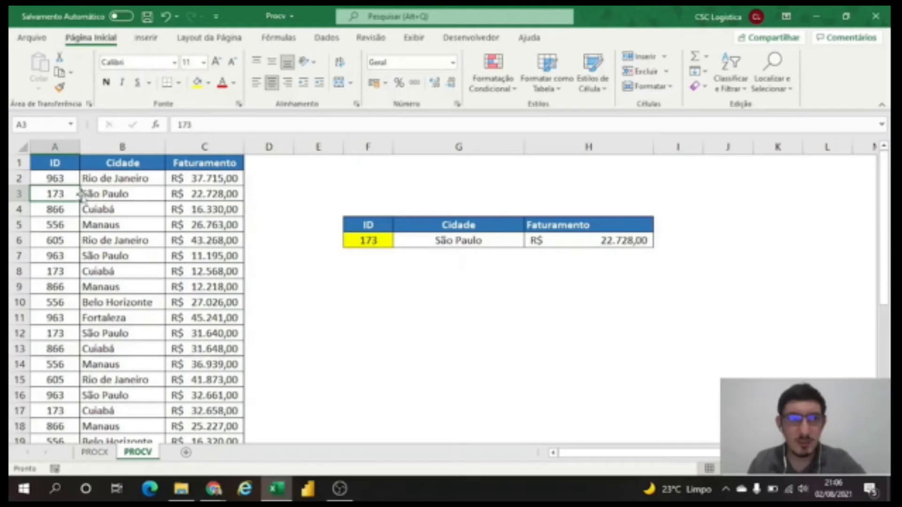
{"action": "left_click", "coordinate": [98, 194]}
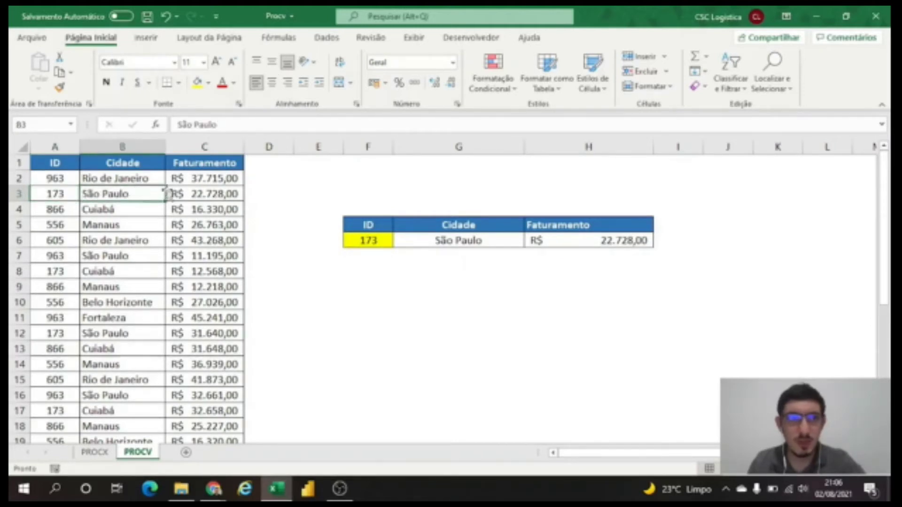
{"action": "left_click", "coordinate": [200, 195]}
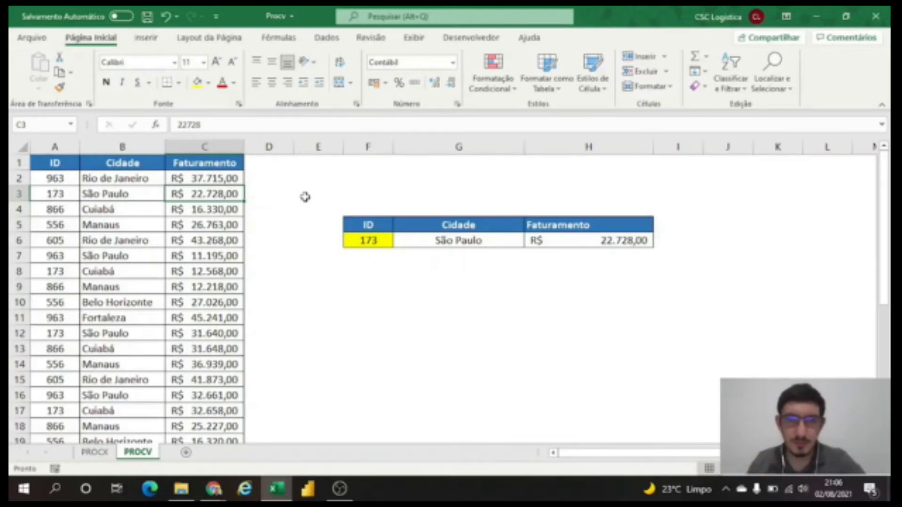
{"action": "left_click", "coordinate": [373, 250]}
{"action": "left_click", "coordinate": [356, 239]}
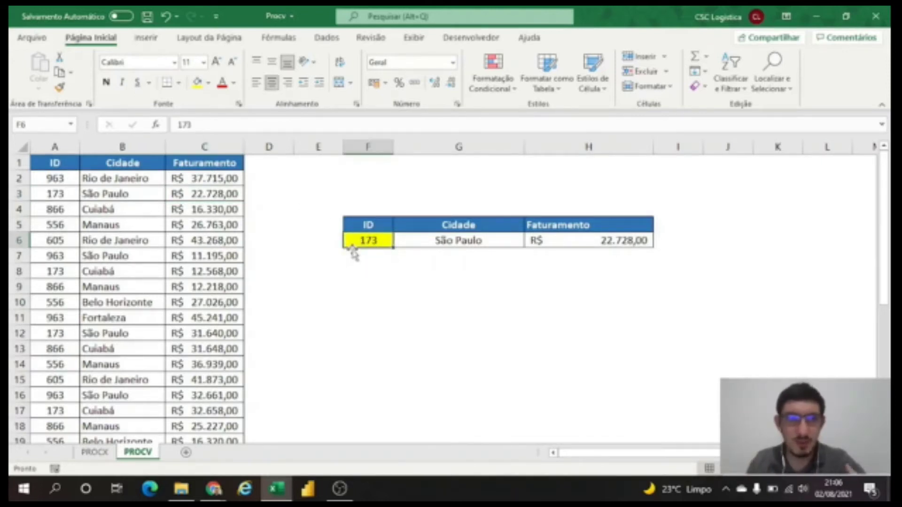
- Examine the source table's ID column for repeated occurrences of ID 173 and their cities
{"action": "left_click", "coordinate": [58, 205]}
{"action": "left_click_drag", "start_coordinate": [59, 178], "coordinate": [70, 225]}
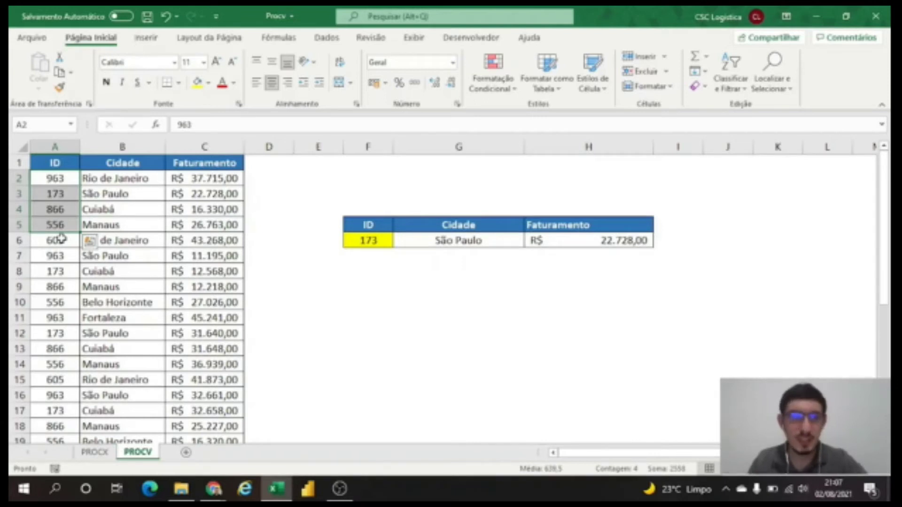
{"action": "key", "text": "Down"}
{"action": "key", "text": "Down"}
{"action": "key", "text": "Down"}
{"action": "key", "text": "Down"}
{"action": "key", "text": "Down"}
{"action": "key", "text": "Down"}
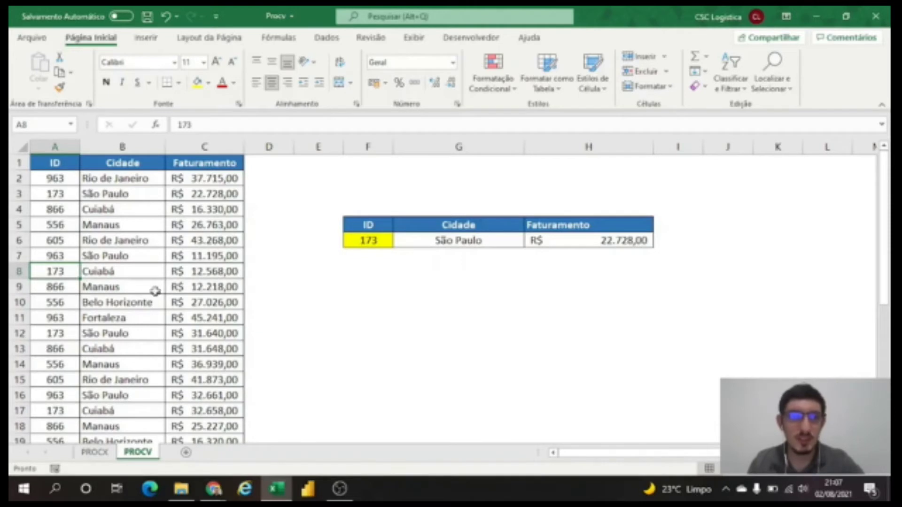
{"action": "left_click", "coordinate": [113, 334]}
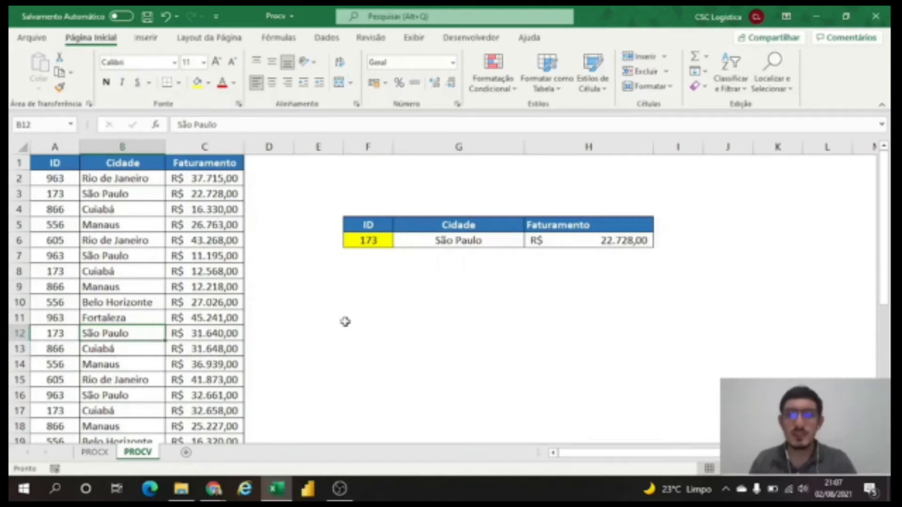
{"action": "left_click", "coordinate": [441, 206]}
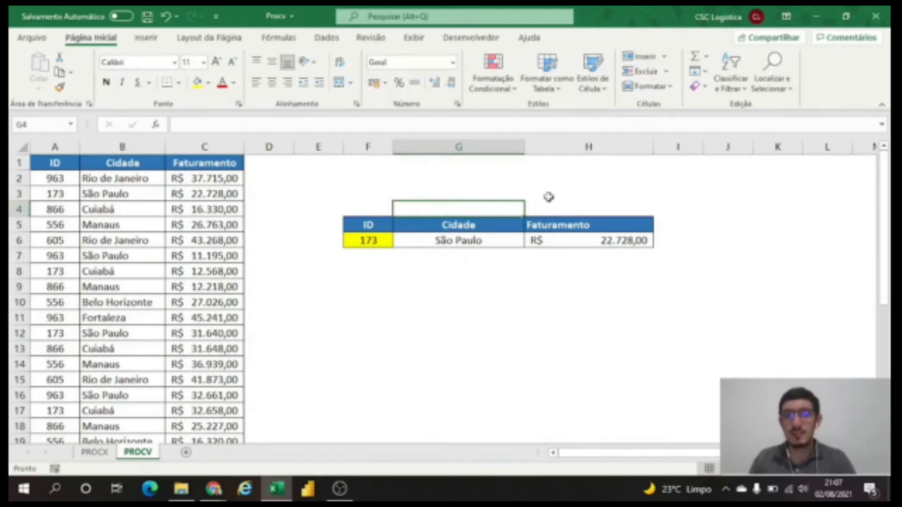
{"action": "left_click", "coordinate": [529, 189]}
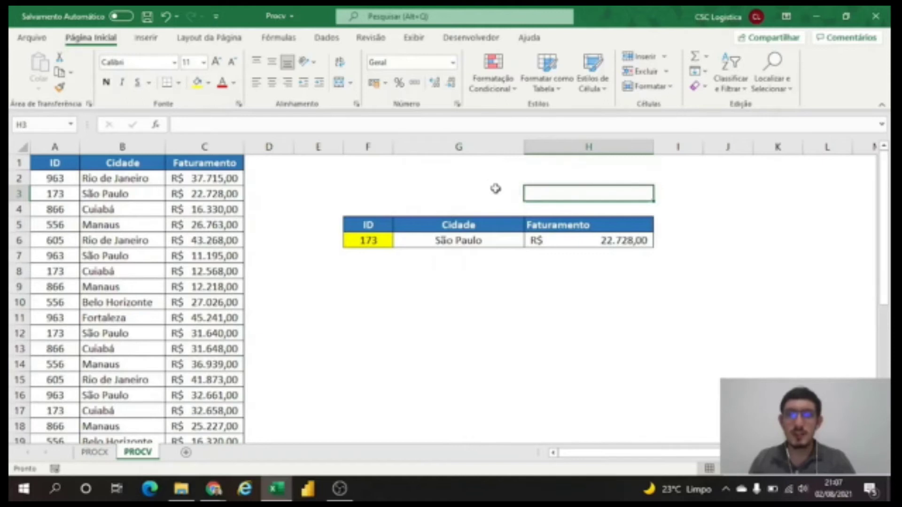
{"action": "left_click", "coordinate": [490, 189]}
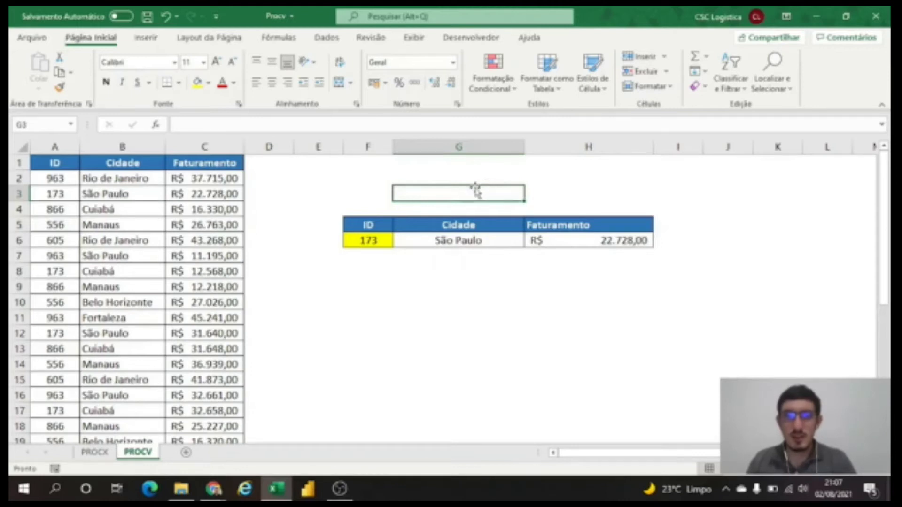
{"action": "left_click", "coordinate": [454, 274]}
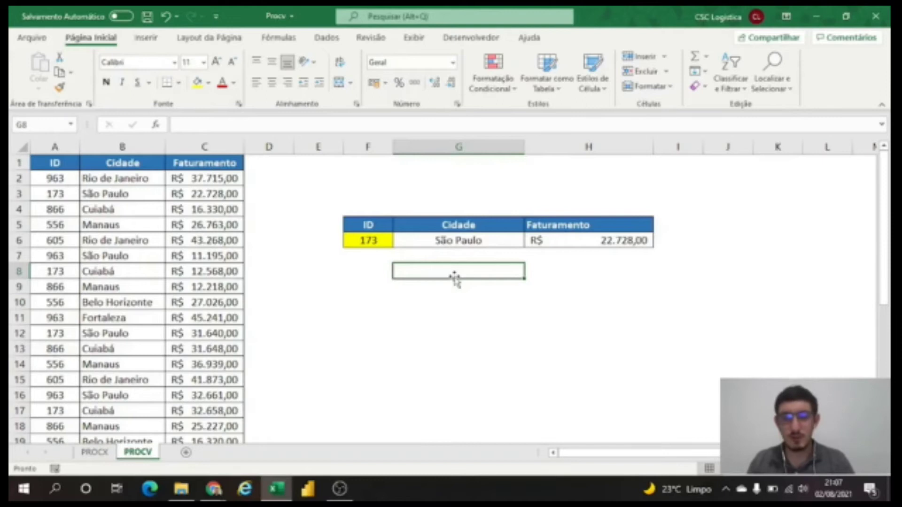
- Switch to the PROCX worksheet and select the empty cell D4
{"action": "left_click", "coordinate": [96, 452]}
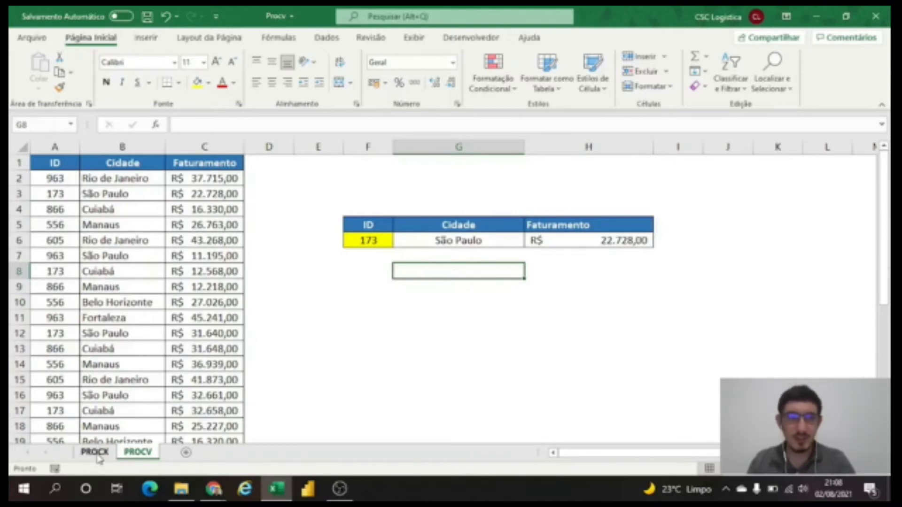
{"action": "left_click", "coordinate": [351, 208]}
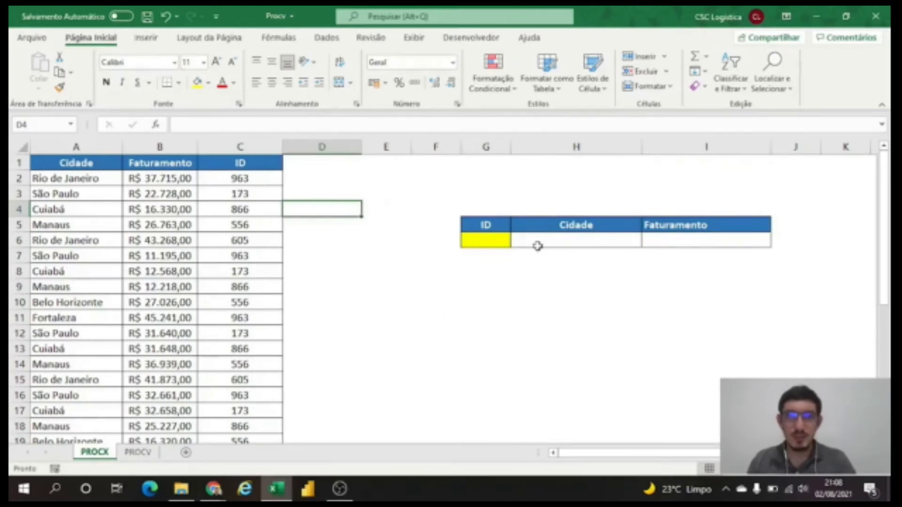
{"action": "left_click", "coordinate": [401, 128]}
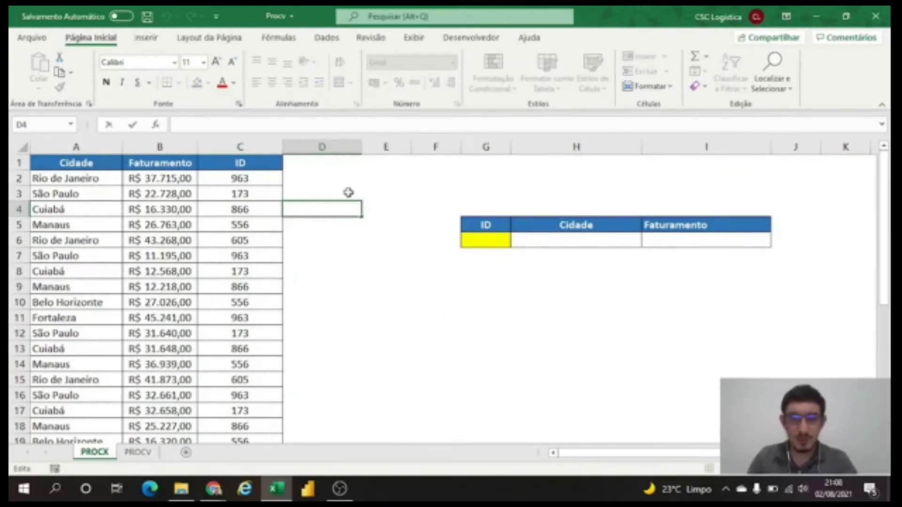
{"action": "type", "text": "=por"}
{"action": "key", "text": "BackSpace"}
{"action": "key", "text": "BackSpace"}
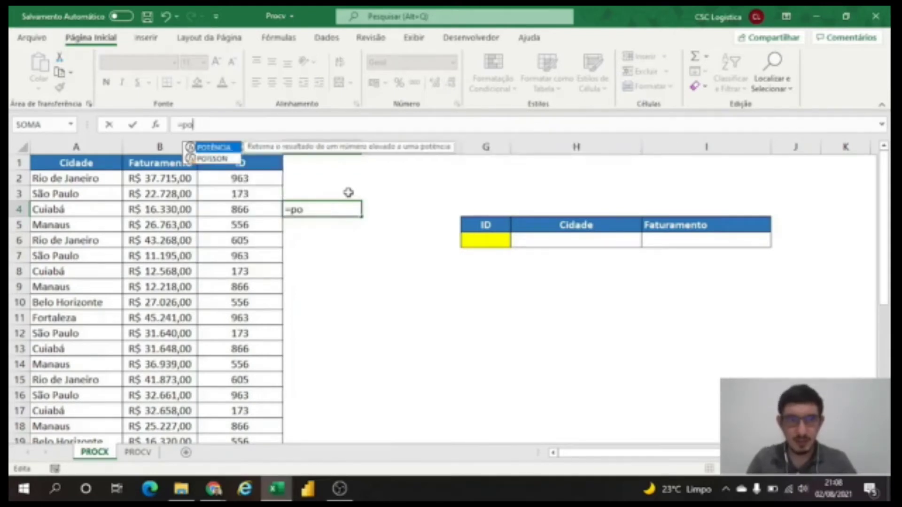
{"action": "type", "text": "rocv"}
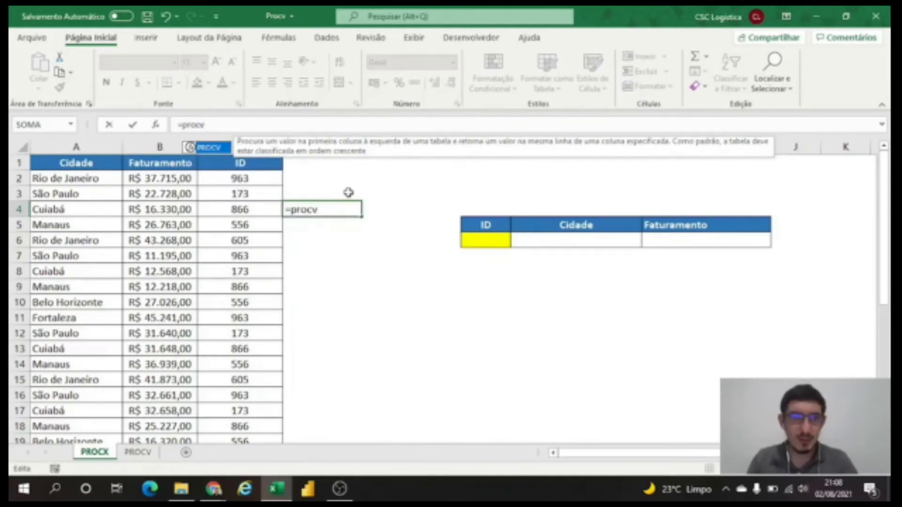
{"action": "key", "text": "BackSpace"}
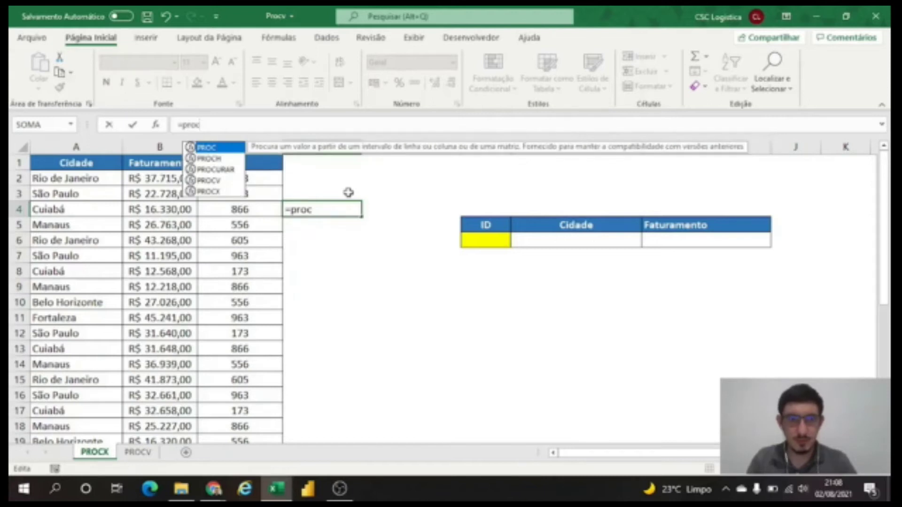
{"action": "type", "text": "x"}
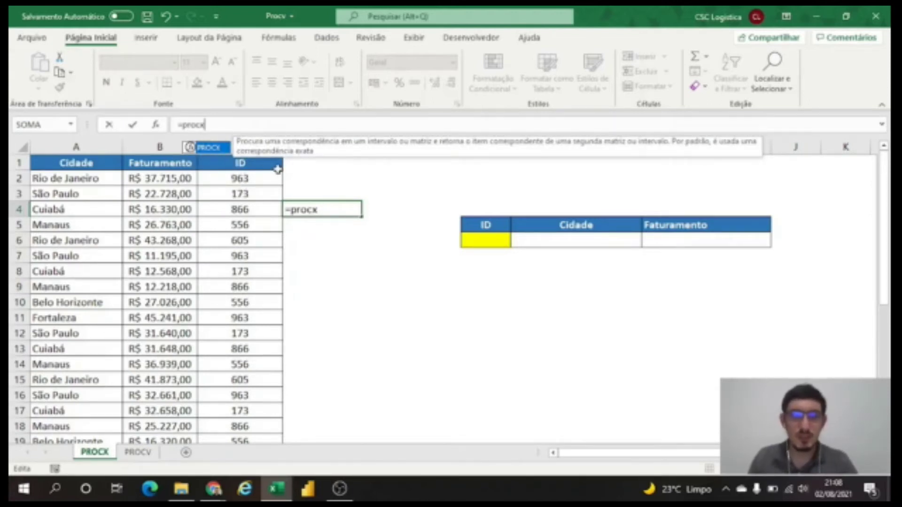
{"action": "key", "text": "BackSpace"}
{"action": "key", "text": "BackSpace"}
{"action": "key", "text": "BackSpace"}
{"action": "key", "text": "BackSpace"}
{"action": "key", "text": "BackSpace"}
{"action": "key", "text": "Escape"}
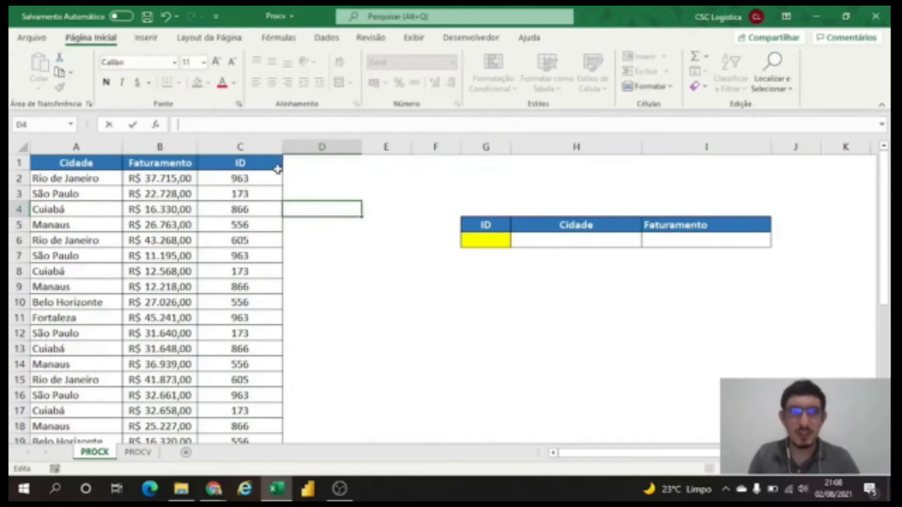
{"action": "key", "text": "Tab"}
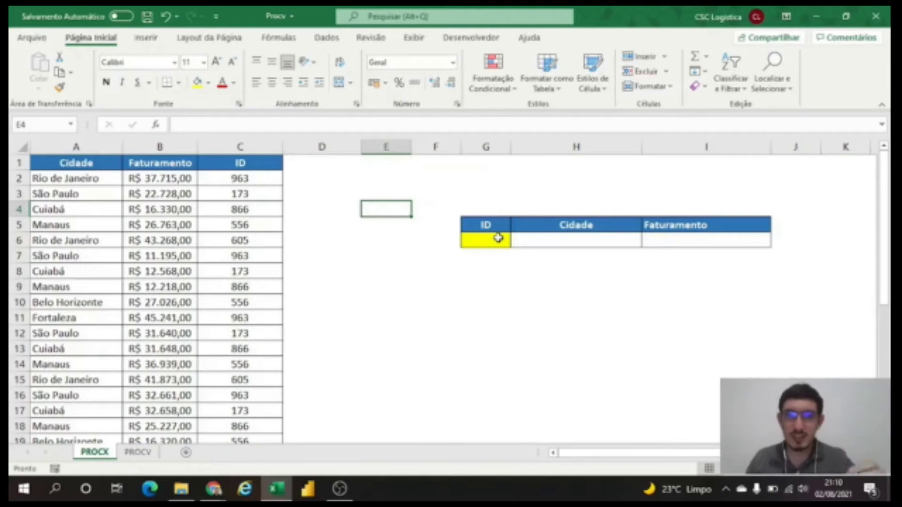
{"action": "left_click", "coordinate": [554, 235]}
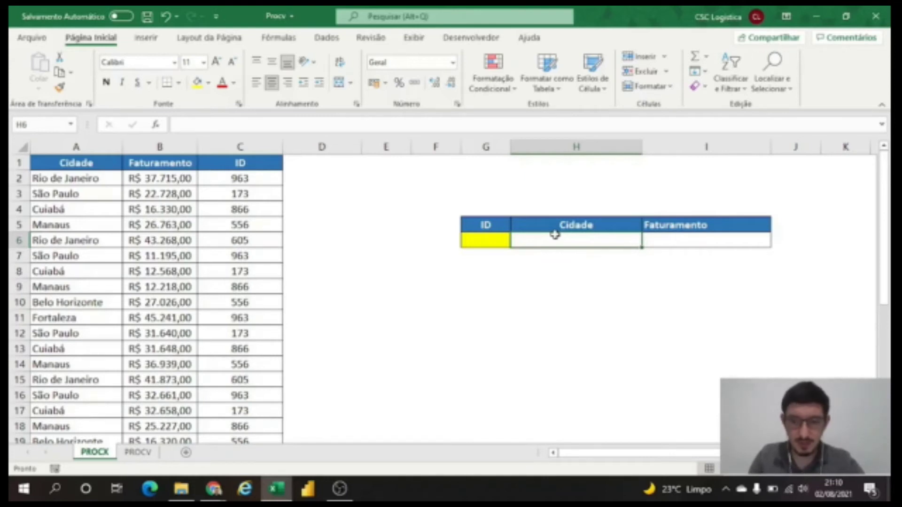
{"action": "type", "text": "=pro"}
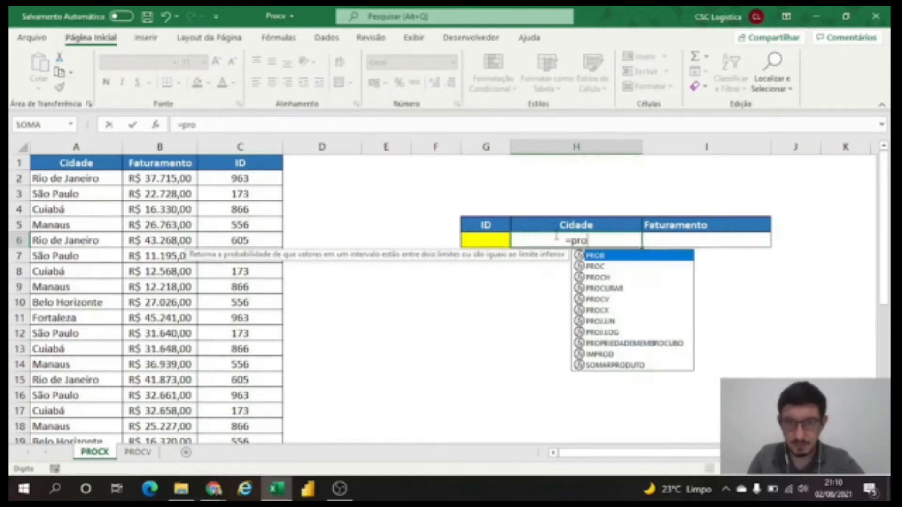
{"action": "type", "text": "cv("}
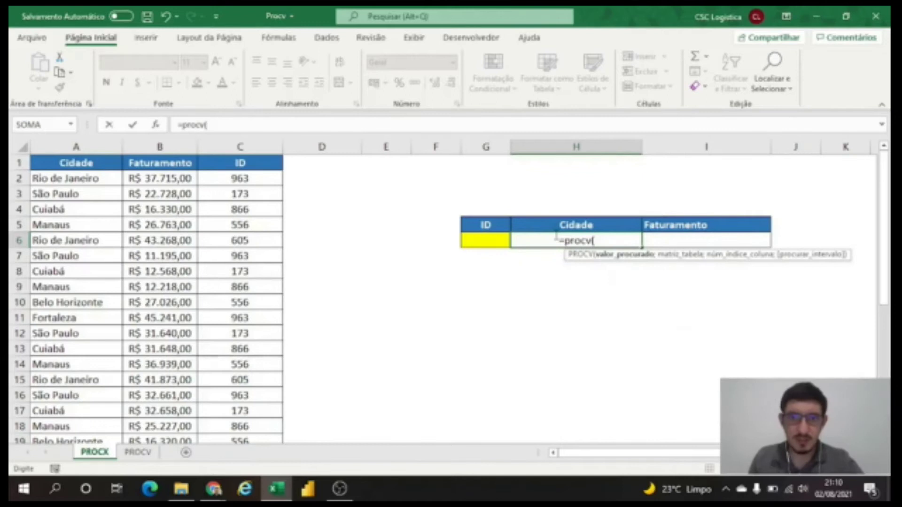
{"action": "left_click", "coordinate": [476, 237]}
{"action": "type", "text": ";"}
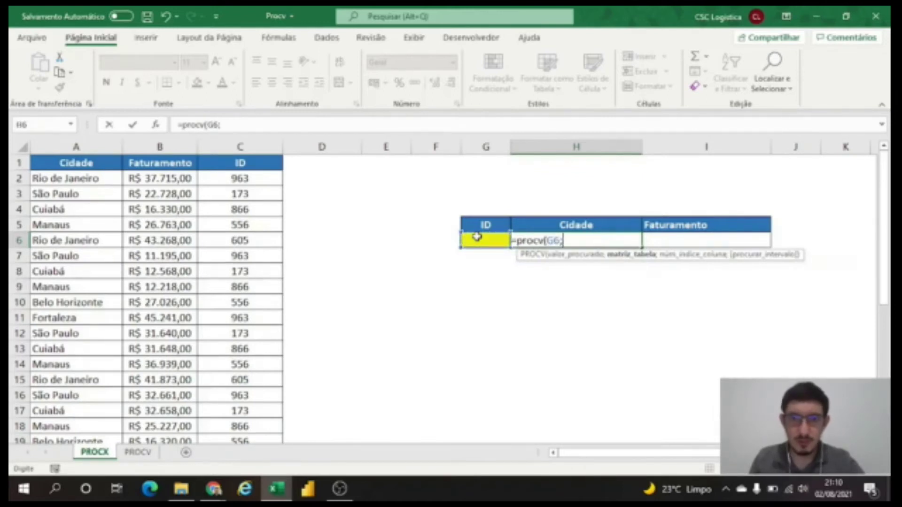
{"action": "left_click", "coordinate": [253, 147]}
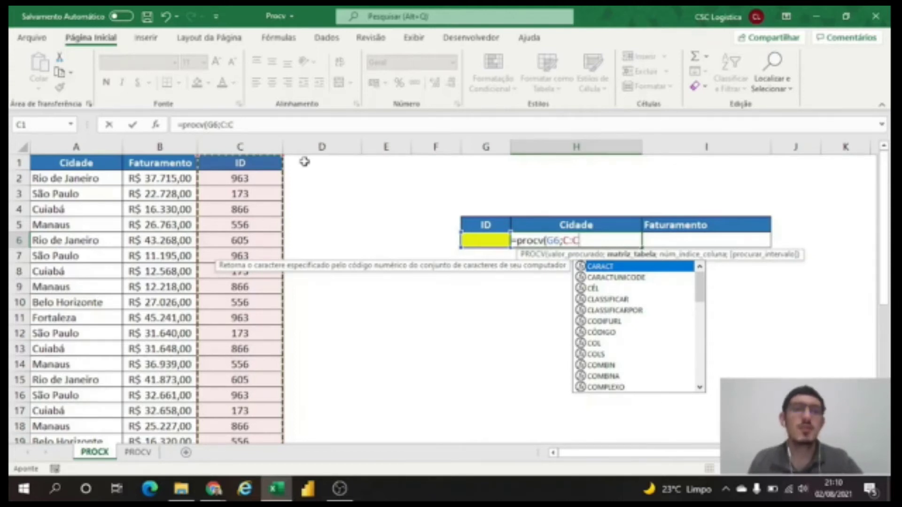
{"action": "left_click", "coordinate": [47, 147]}
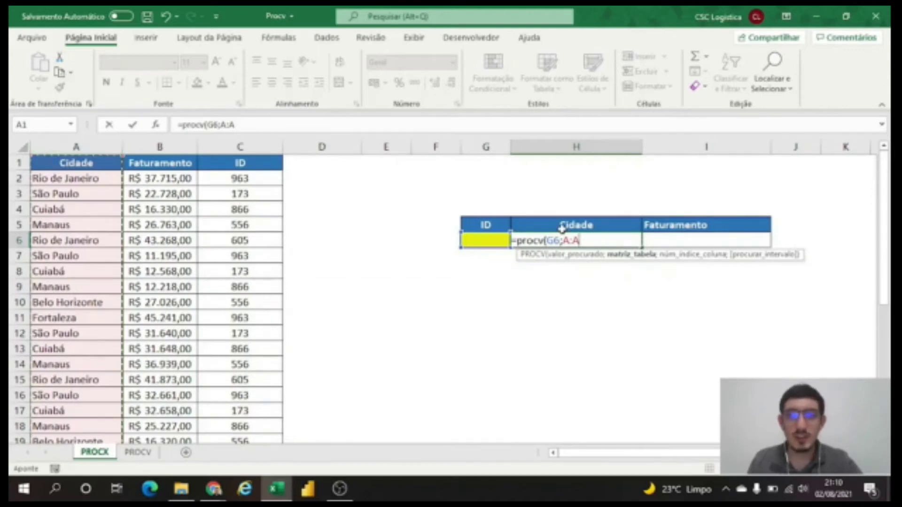
{"action": "key", "text": "BackSpace"}
{"action": "key", "text": "BackSpace"}
{"action": "key", "text": "BackSpace"}
{"action": "key", "text": "BackSpace"}
{"action": "key", "text": "BackSpace"}
{"action": "key", "text": "BackSpace"}
{"action": "key", "text": "BackSpace"}
{"action": "key", "text": "BackSpace"}
{"action": "key", "text": "BackSpace"}
{"action": "key", "text": "BackSpace"}
{"action": "key", "text": "BackSpace"}
{"action": "key", "text": "BackSpace"}
{"action": "key", "text": "BackSpace"}
{"action": "key", "text": "Return"}
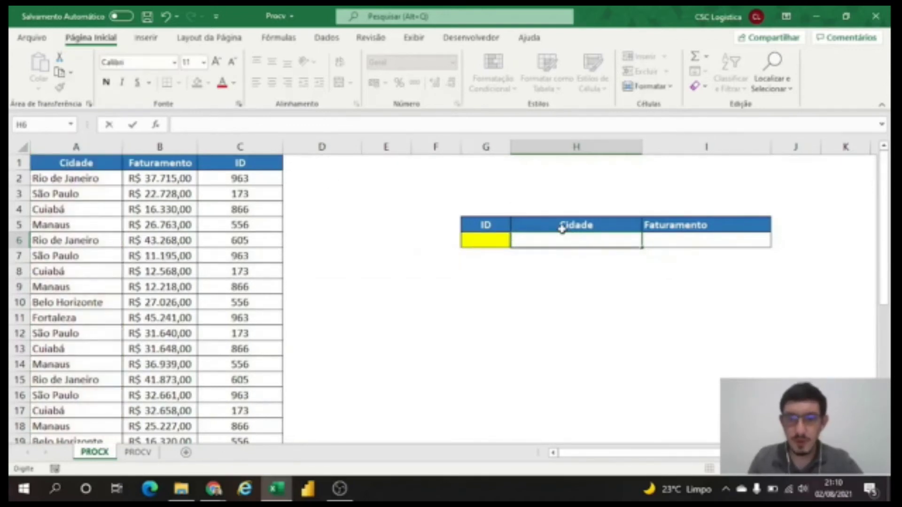
- Insert a blank column before the Cidade column and fill it from A2 down with =D2 to repeat the IDs
{"action": "left_click", "coordinate": [47, 147]}
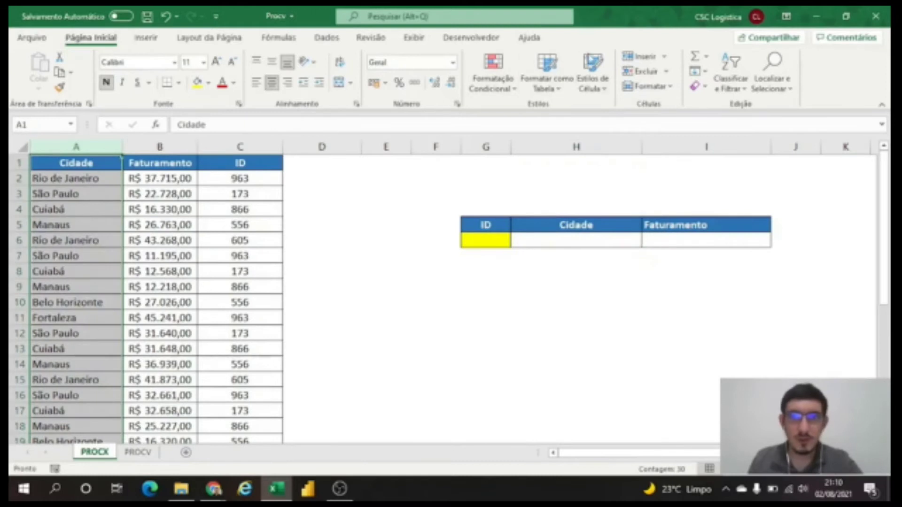
{"action": "left_click", "coordinate": [624, 58]}
{"action": "left_click", "coordinate": [62, 177]}
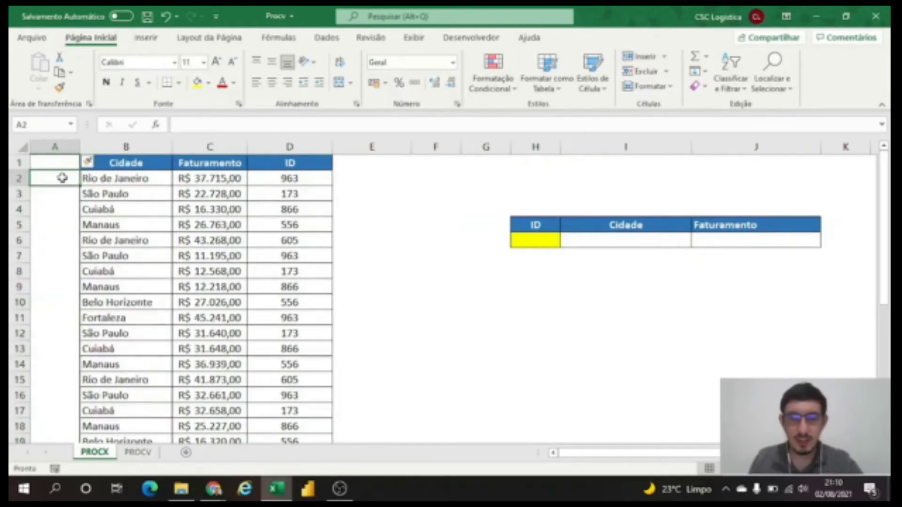
{"action": "double_click", "coordinate": [64, 179]}
{"action": "type", "text": "="}
{"action": "key", "text": "Right"}
{"action": "key", "text": "Right"}
{"action": "key", "text": "Right"}
{"action": "key", "text": "Right"}
{"action": "key", "text": "Left"}
{"action": "key", "text": "Return"}
{"action": "left_click", "coordinate": [56, 178]}
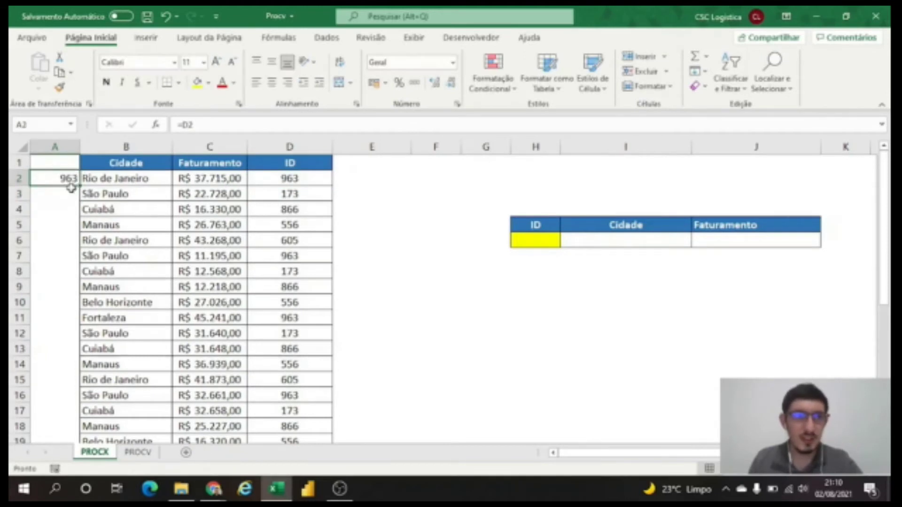
{"action": "double_click", "coordinate": [79, 186]}
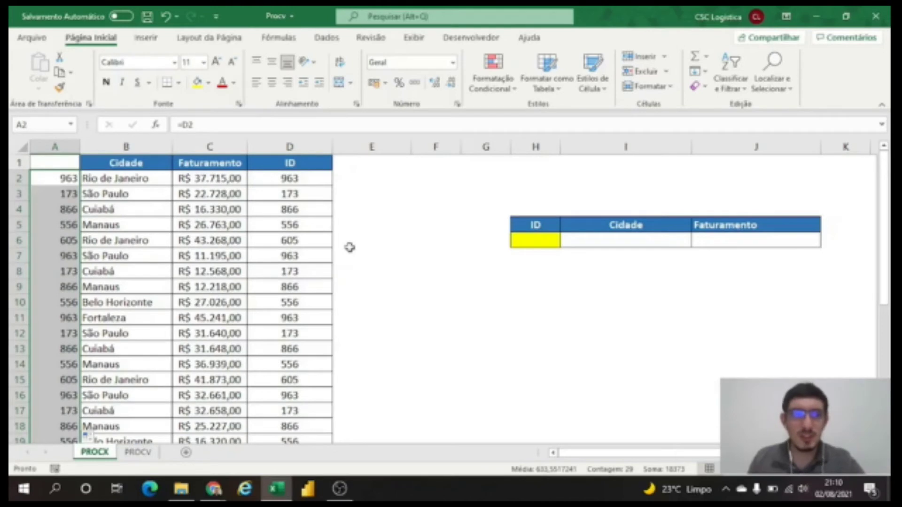
- Enter =procv(H6;$A:$B;2;0) in cell I6 to look up the city through the helper ID column
{"action": "left_click", "coordinate": [609, 239]}
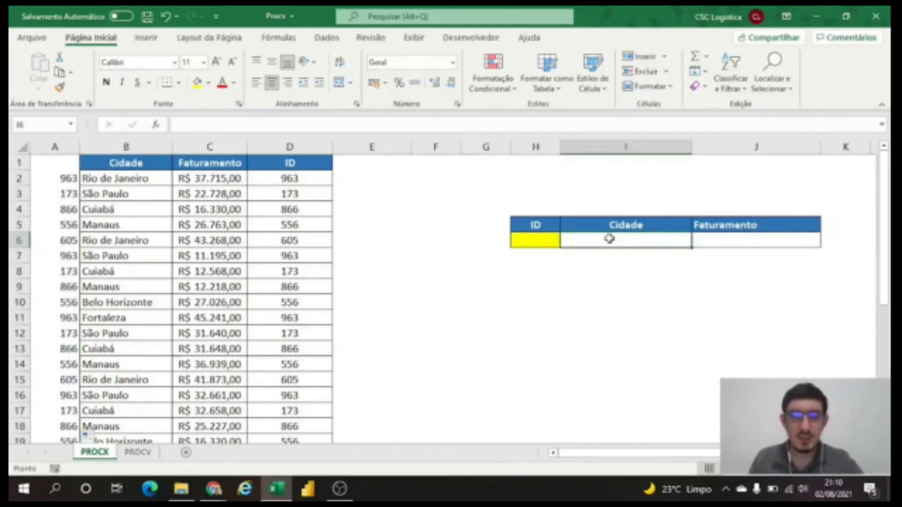
{"action": "type", "text": "="}
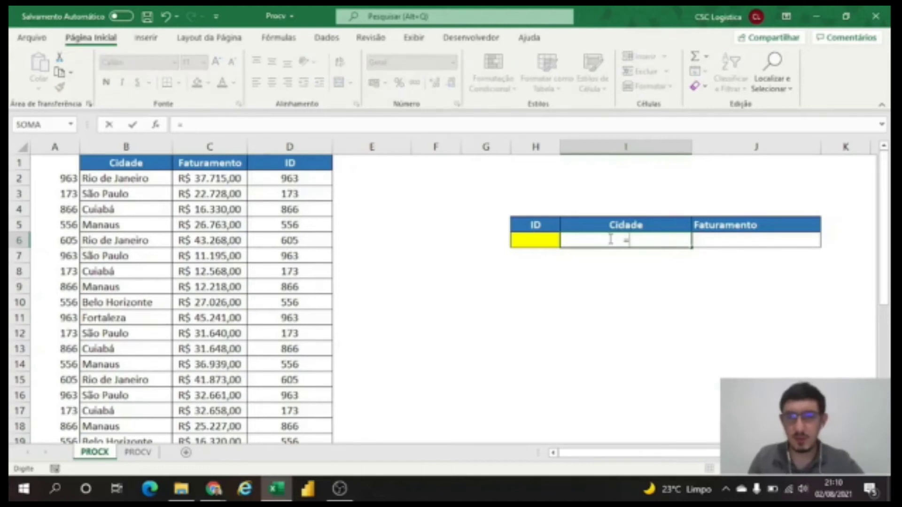
{"action": "type", "text": "p"}
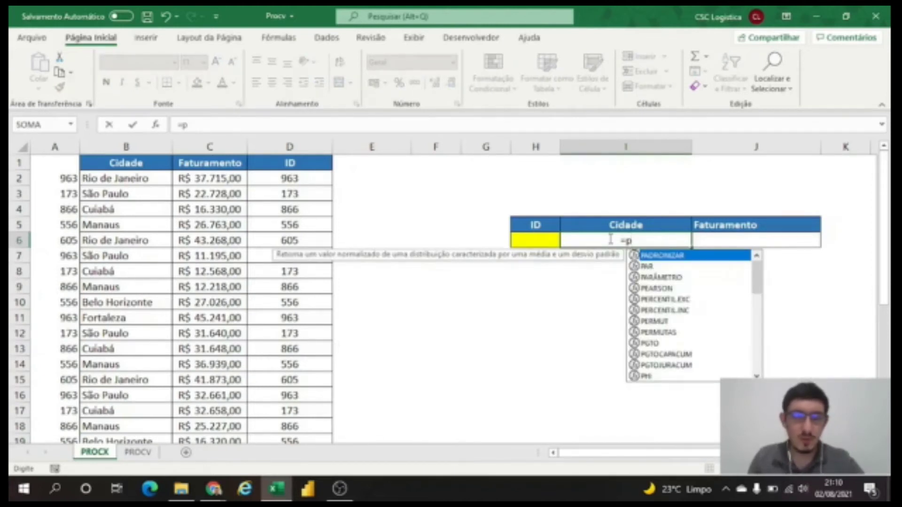
{"action": "type", "text": "rocv("}
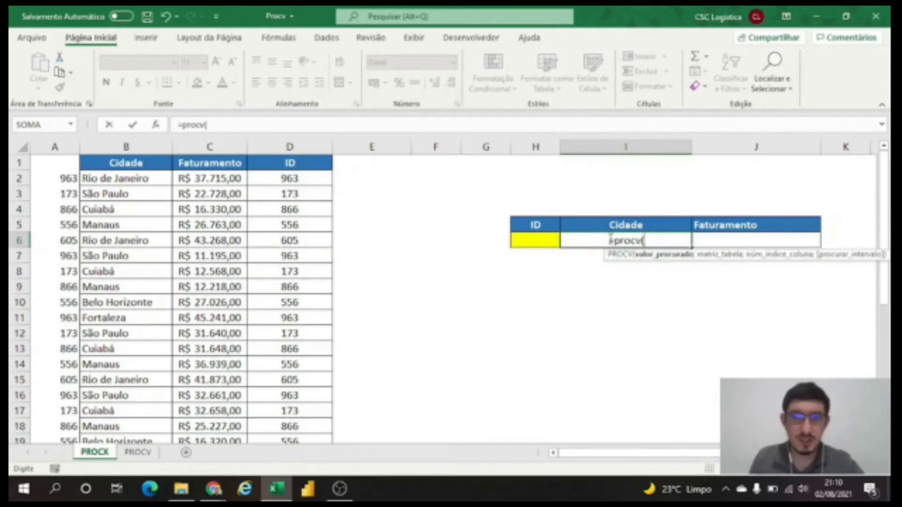
{"action": "left_click", "coordinate": [546, 238]}
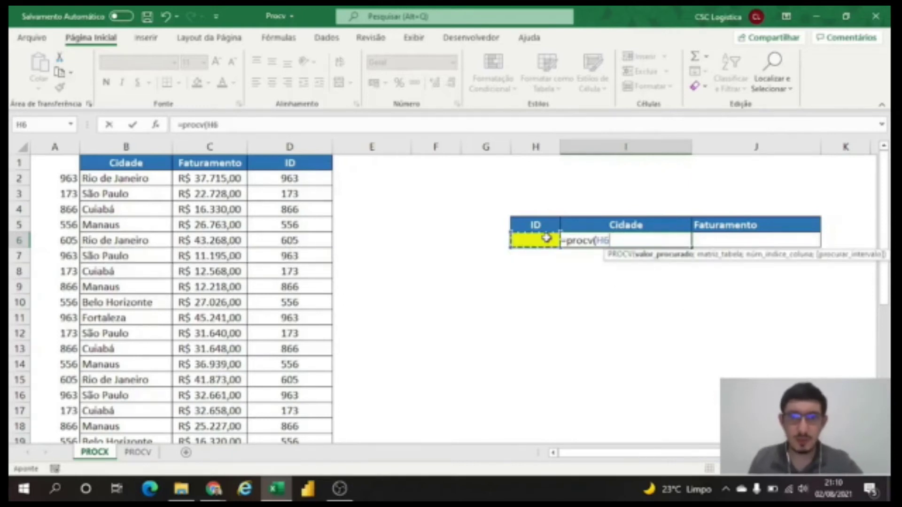
{"action": "type", "text": ";"}
{"action": "left_click_drag", "start_coordinate": [53, 148], "coordinate": [114, 146]}
{"action": "key", "text": "F4"}
{"action": "type", "text": ";2"}
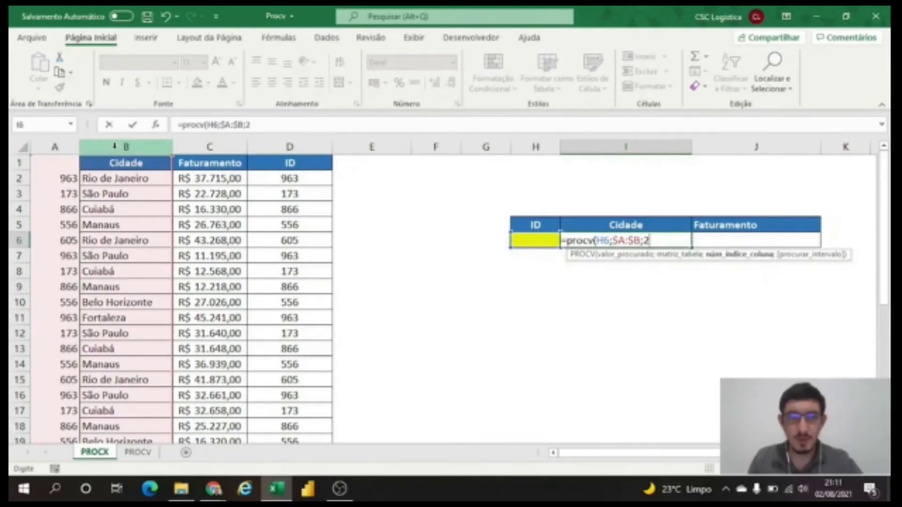
{"action": "type", "text": ";0)"}
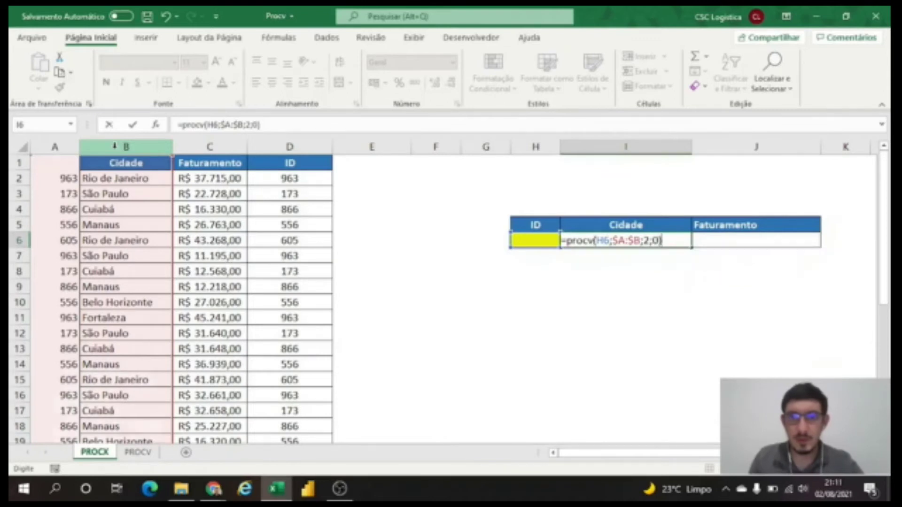
{"action": "key", "text": "Return"}
- Set the lookup ID in cell H6 to 963
{"action": "key", "text": "Up"}
{"action": "key", "text": "Left"}
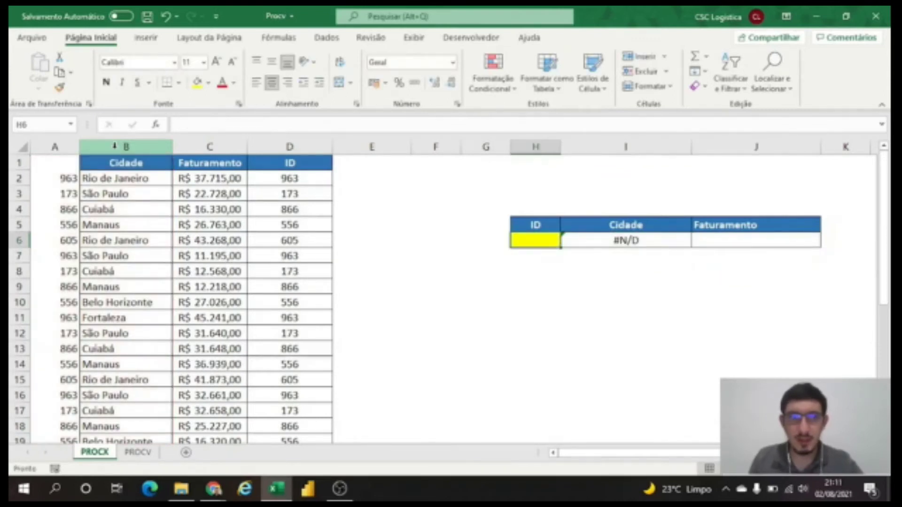
{"action": "type", "text": "963"}
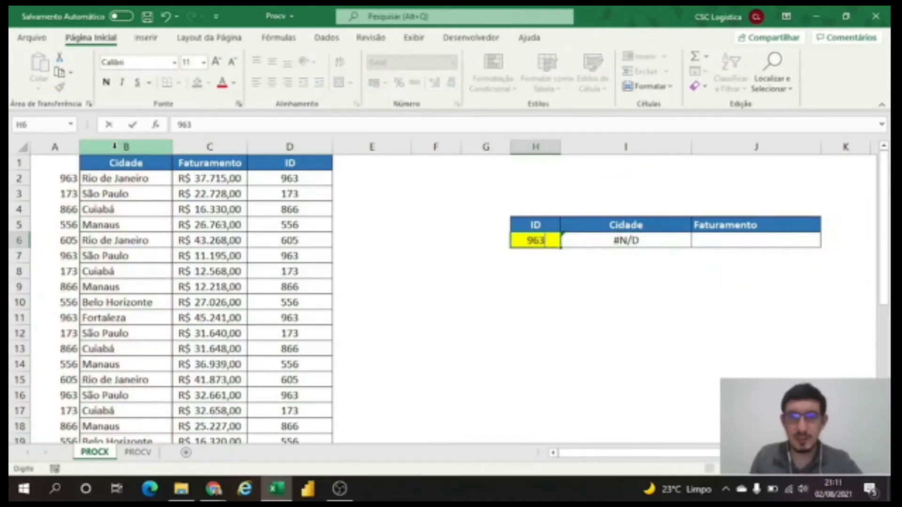
{"action": "key", "text": "Return"}
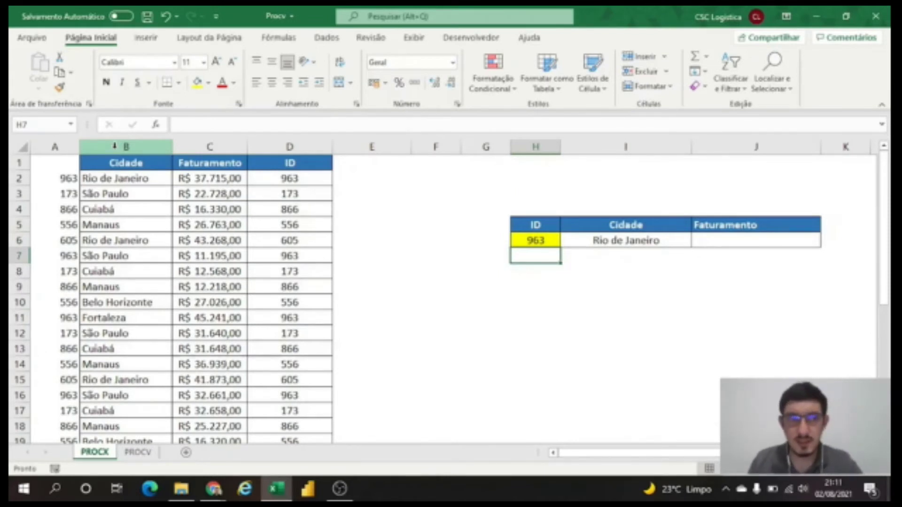
- Clear the lookup ID and city formula in H6:I6 and delete helper column A
{"action": "key", "text": "Up"}
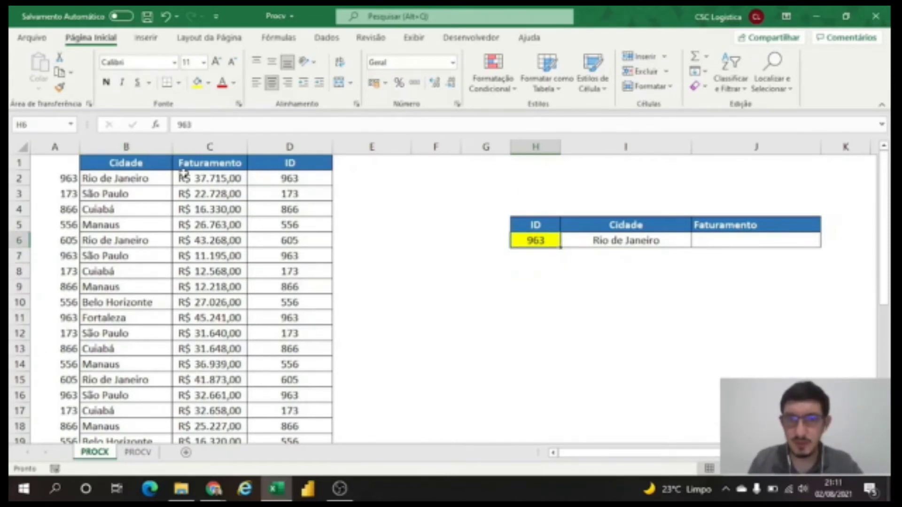
{"action": "key", "text": "shift+Right"}
{"action": "key", "text": "Delete"}
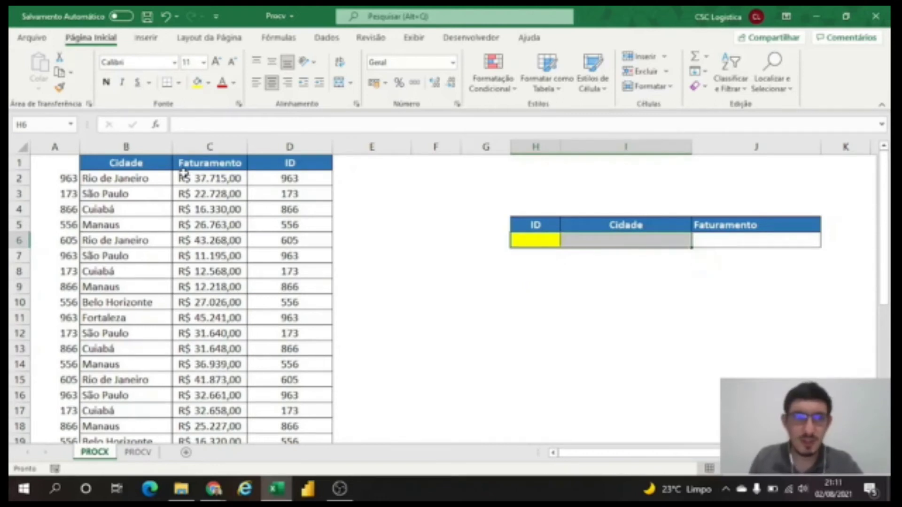
{"action": "left_click", "coordinate": [55, 147]}
{"action": "left_click", "coordinate": [642, 72]}
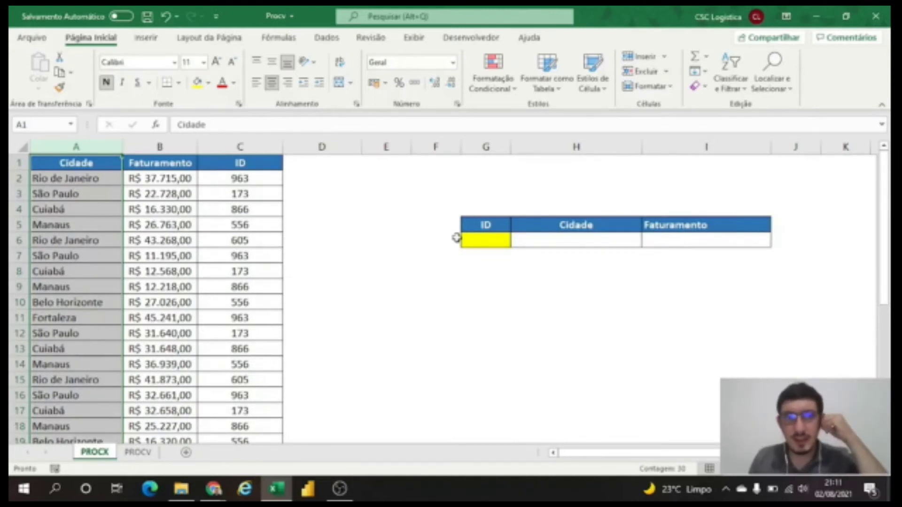
- Begin a PROCX formula in cell H6 with lookup value G6, search column $C:$C and return column $A:$A
{"action": "left_click", "coordinate": [537, 240]}
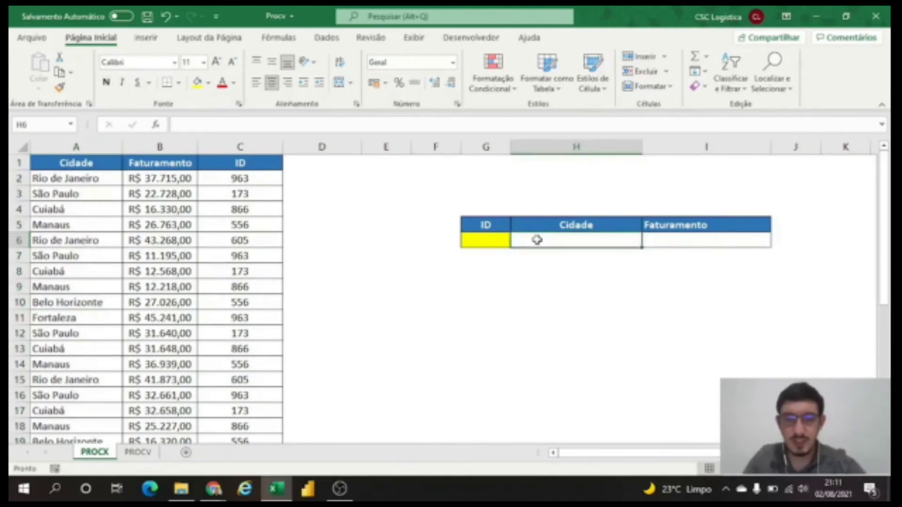
{"action": "type", "text": "="}
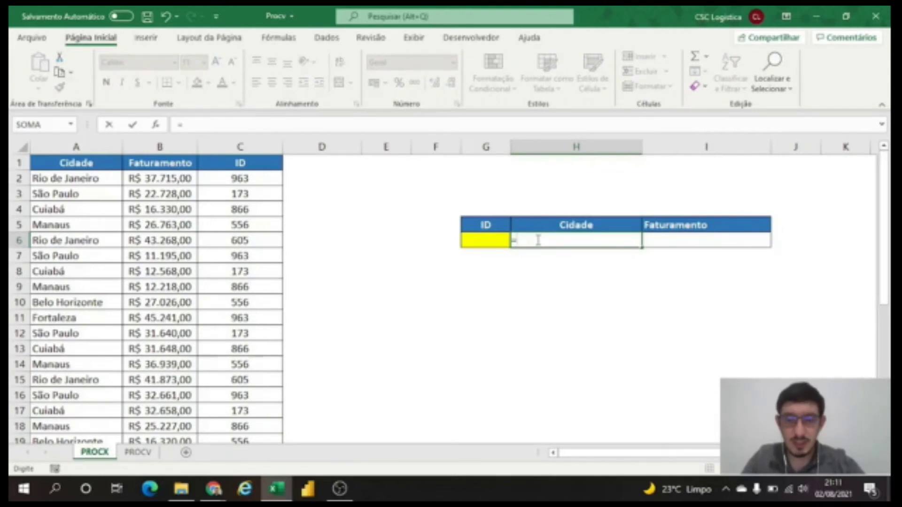
{"action": "type", "text": "procv"}
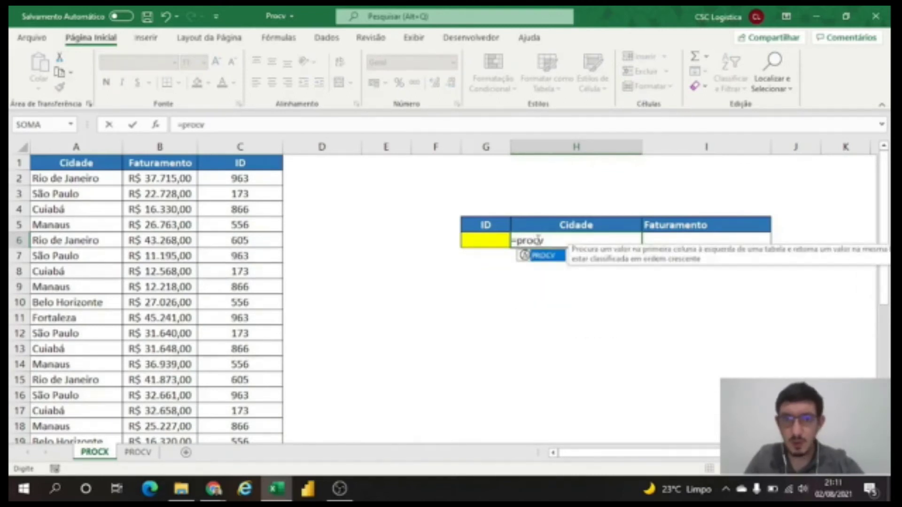
{"action": "key", "text": "BackSpace"}
{"action": "type", "text": "x"}
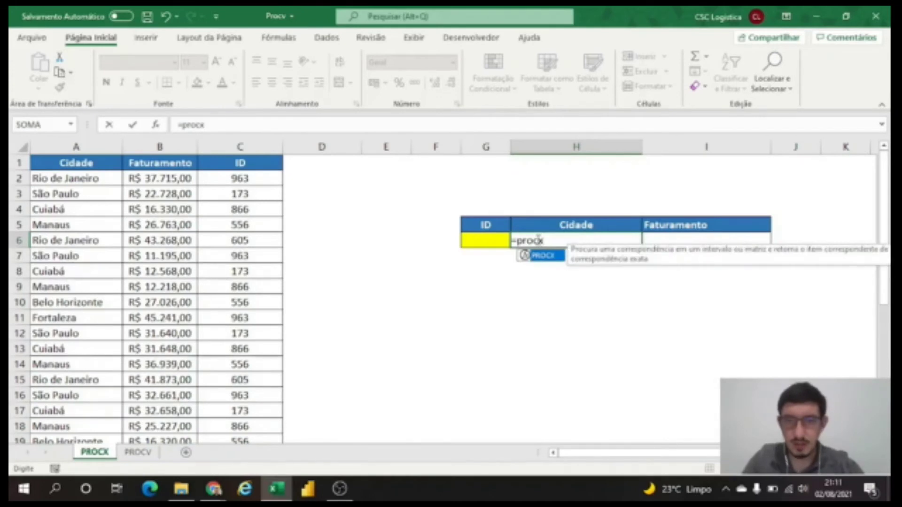
{"action": "type", "text": "("}
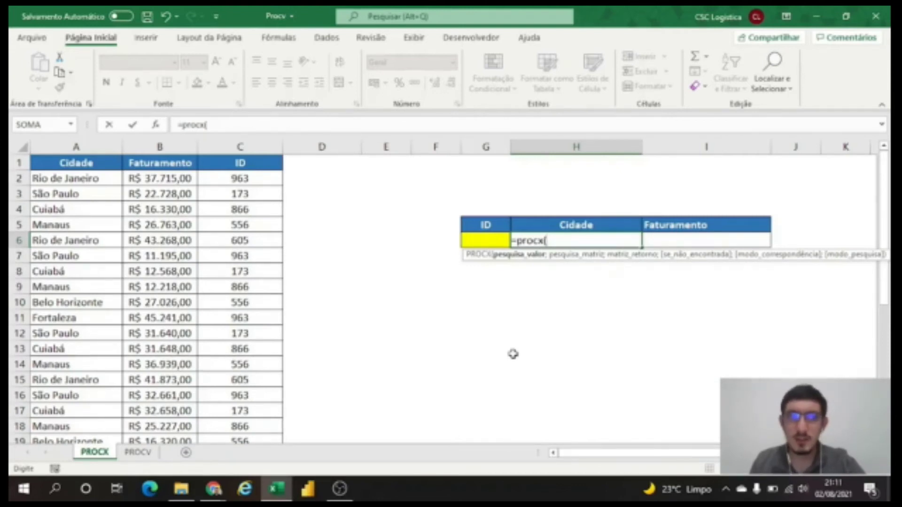
{"action": "left_click", "coordinate": [483, 238]}
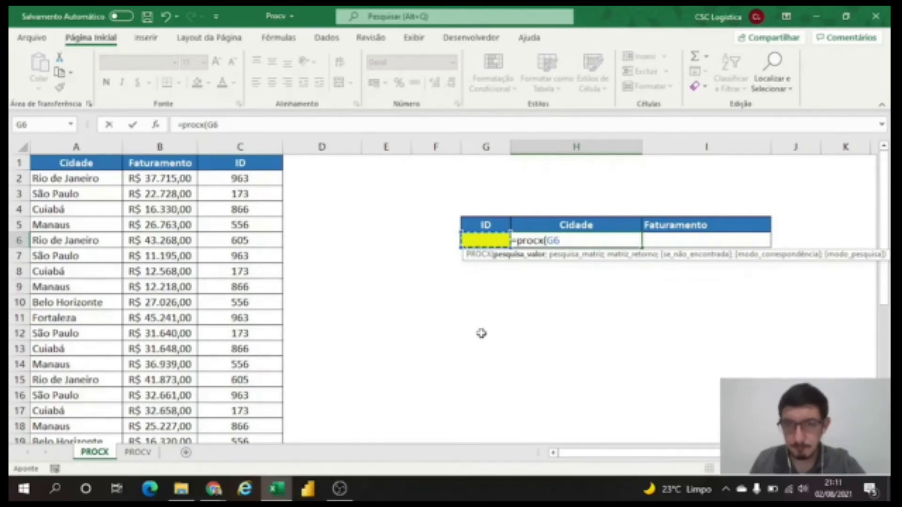
{"action": "type", "text": ";"}
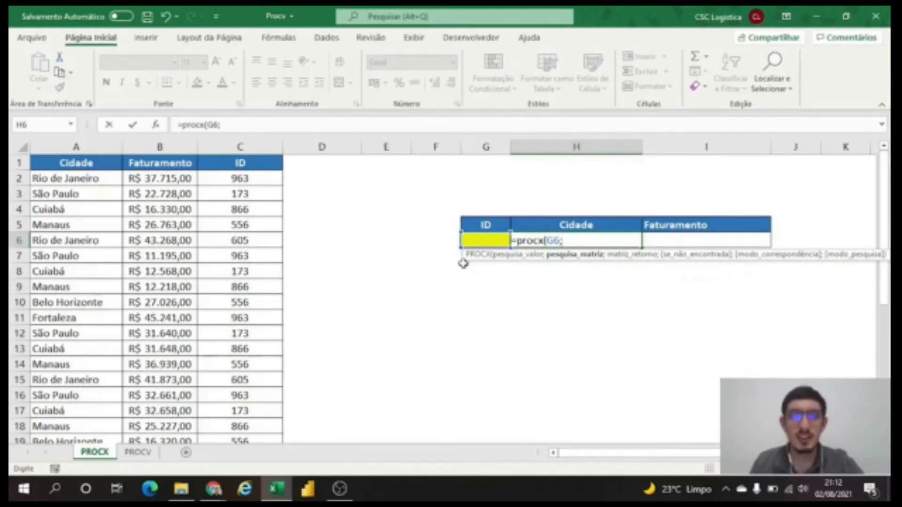
{"action": "left_click", "coordinate": [244, 146]}
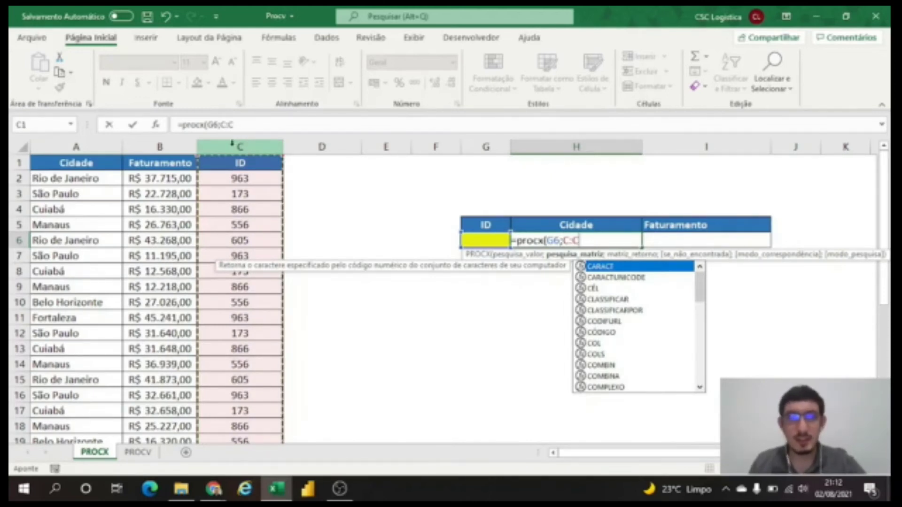
{"action": "key", "text": "F4"}
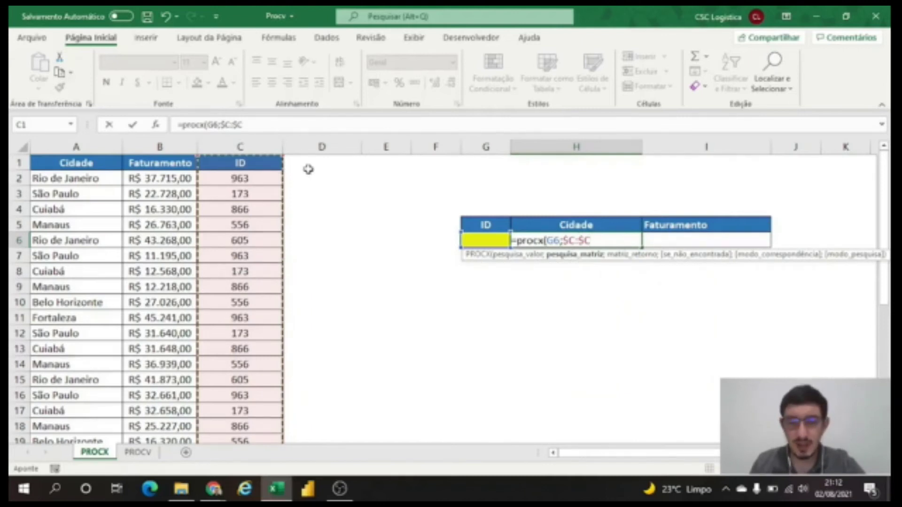
{"action": "type", "text": ";"}
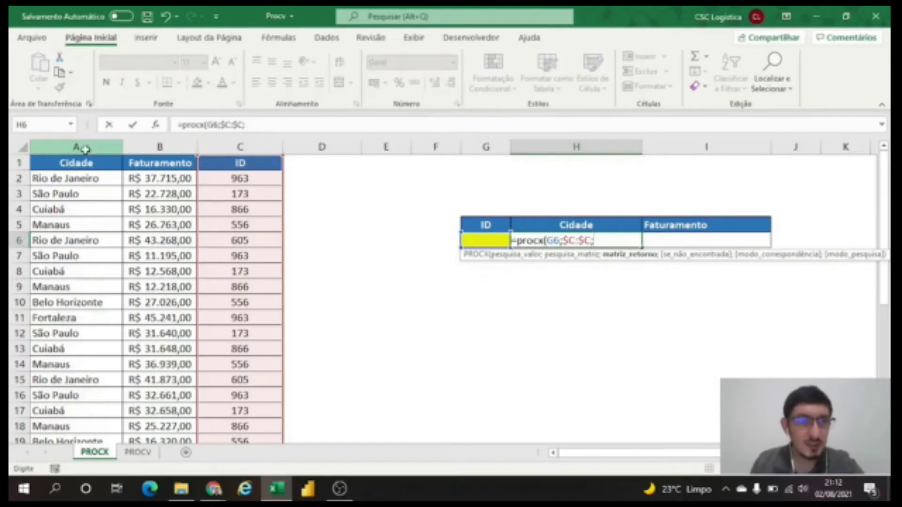
{"action": "left_click", "coordinate": [85, 147]}
{"action": "key", "text": "F4"}
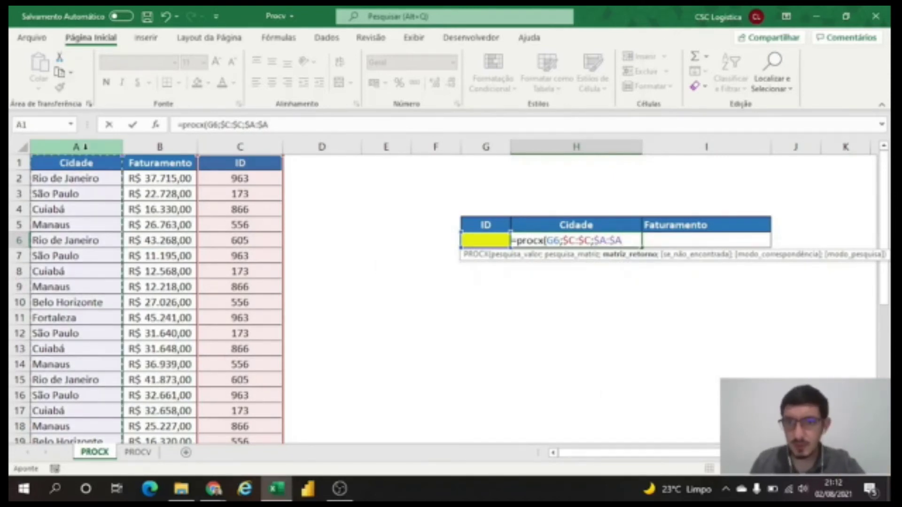
- Add "ERRO" as the not-found argument and complete the PROCX formula in H6
{"action": "type", "text": ";"}
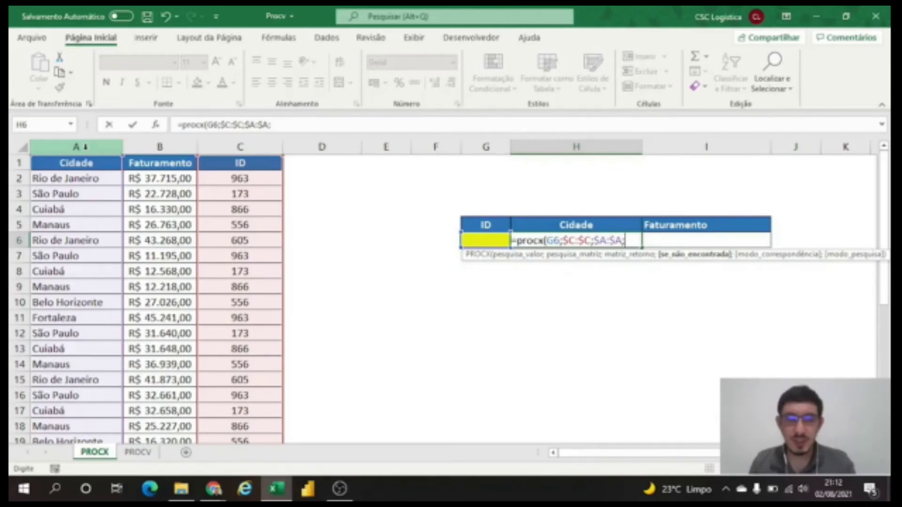
{"action": "type", "text": "\""}
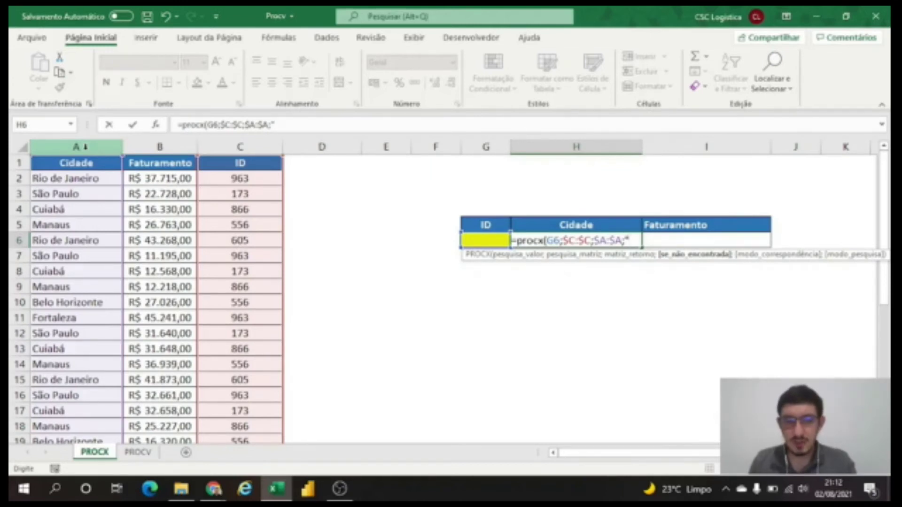
{"action": "type", "text": "ERRO"}
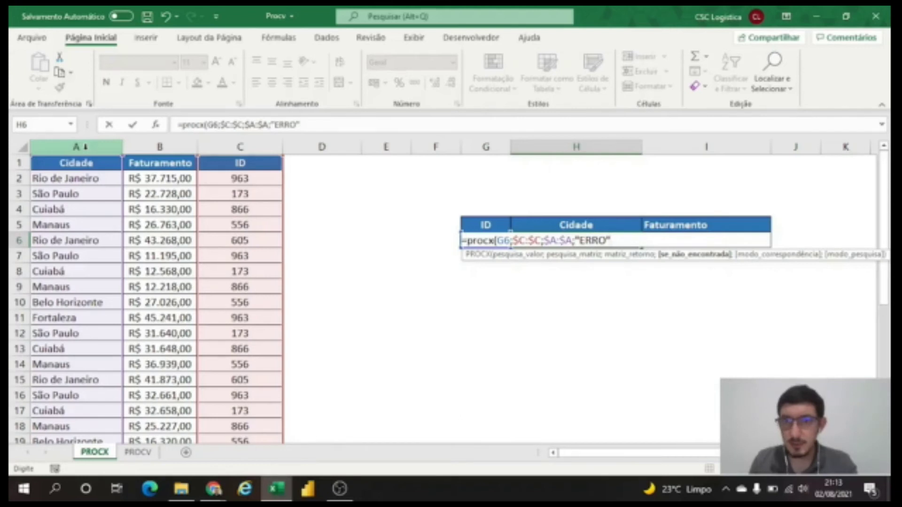
{"action": "type", "text": ";"}
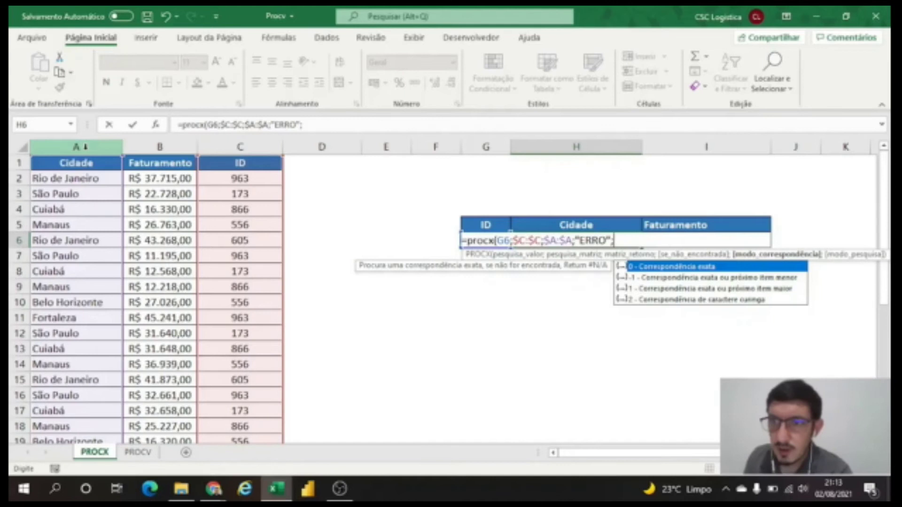
{"action": "key", "text": "BackSpace"}
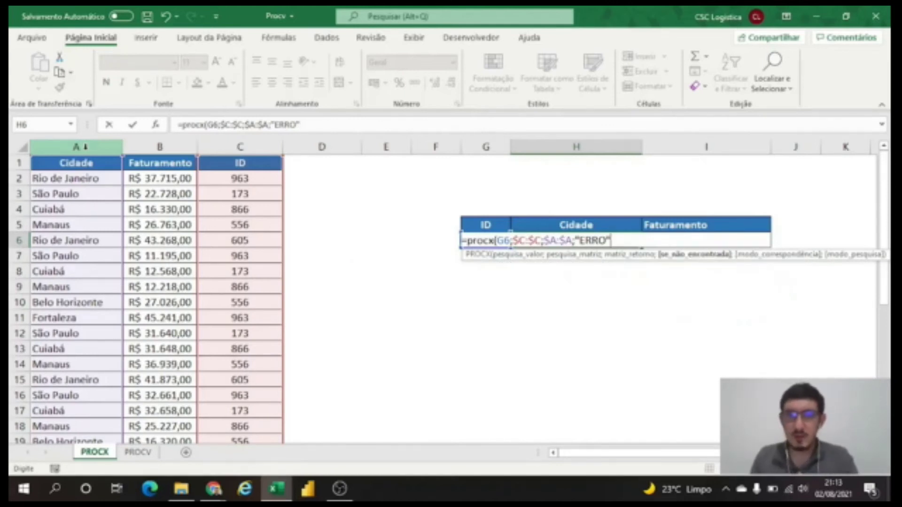
{"action": "type", "text": ")"}
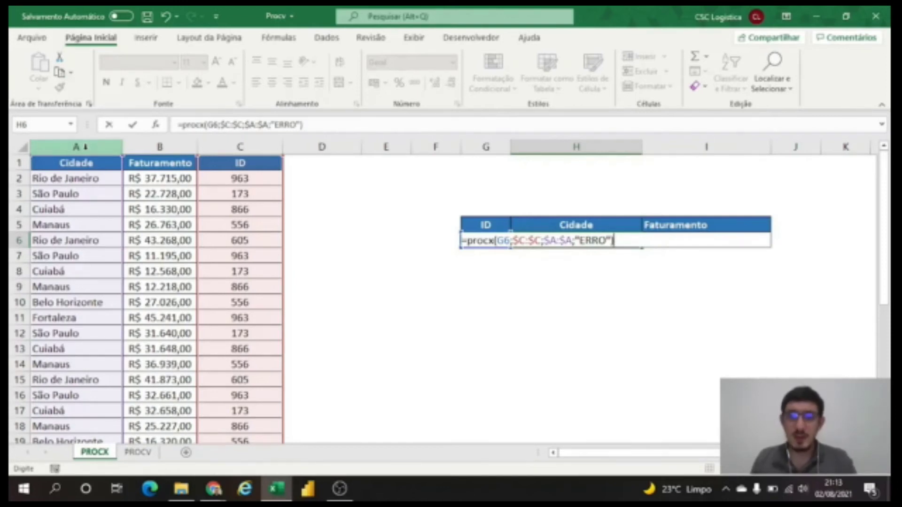
{"action": "key", "text": "Return"}
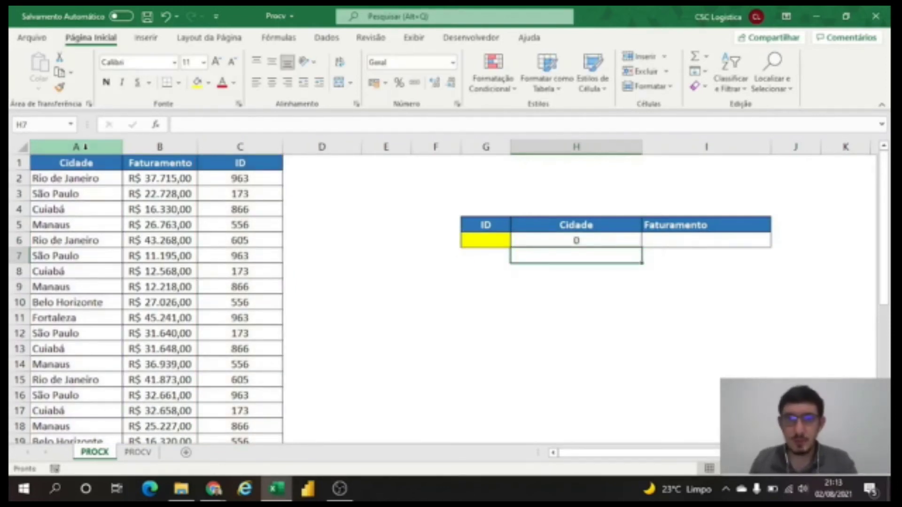
- Copy the PROCX formula text from H6 into I6 and change its return column to $B:$B
{"action": "key", "text": "Up"}
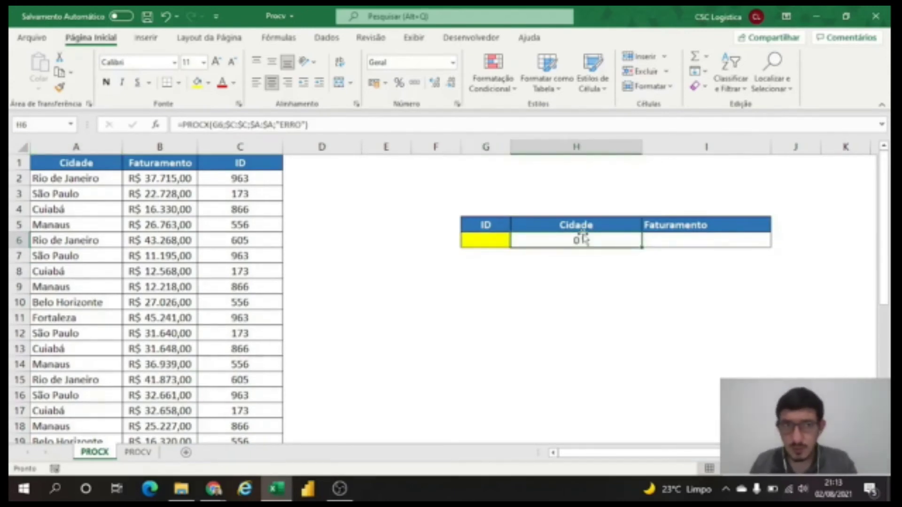
{"action": "left_click_drag", "start_coordinate": [177, 125], "coordinate": [312, 124]}
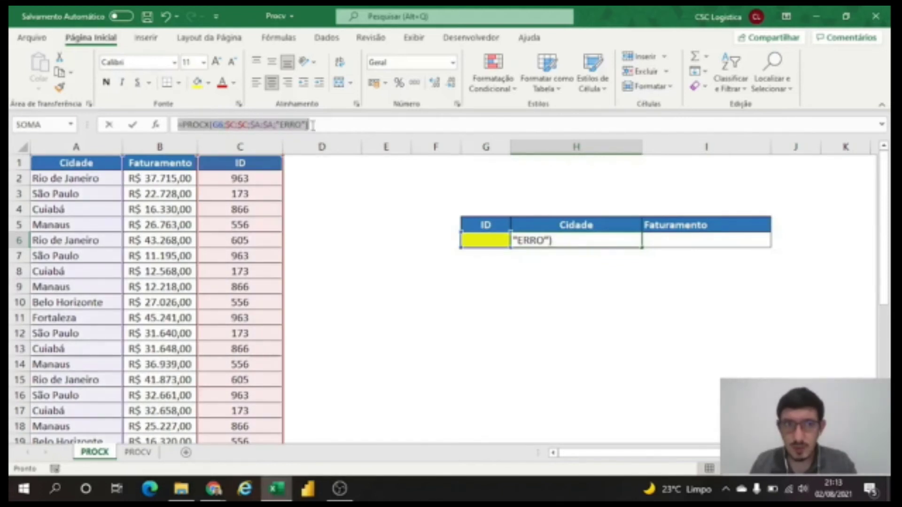
{"action": "key", "text": "ctrl+c"}
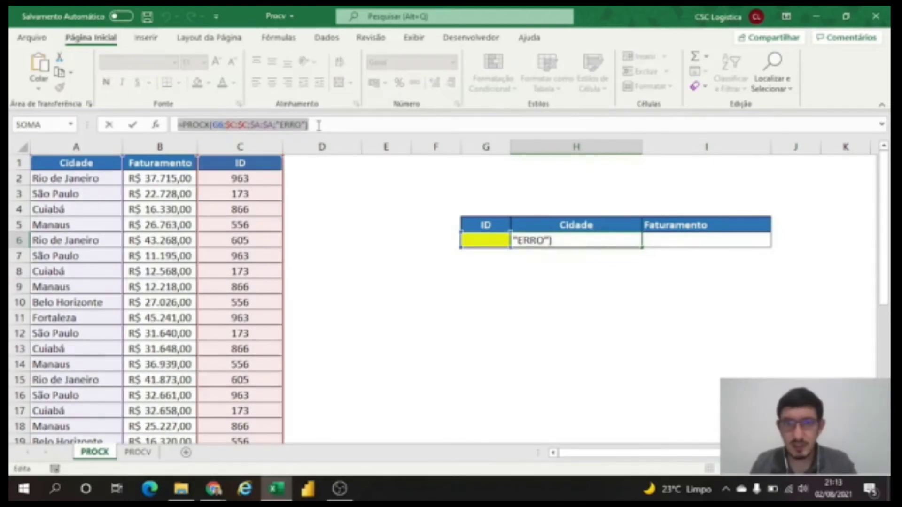
{"action": "key", "text": "Tab"}
{"action": "left_click", "coordinate": [285, 123]}
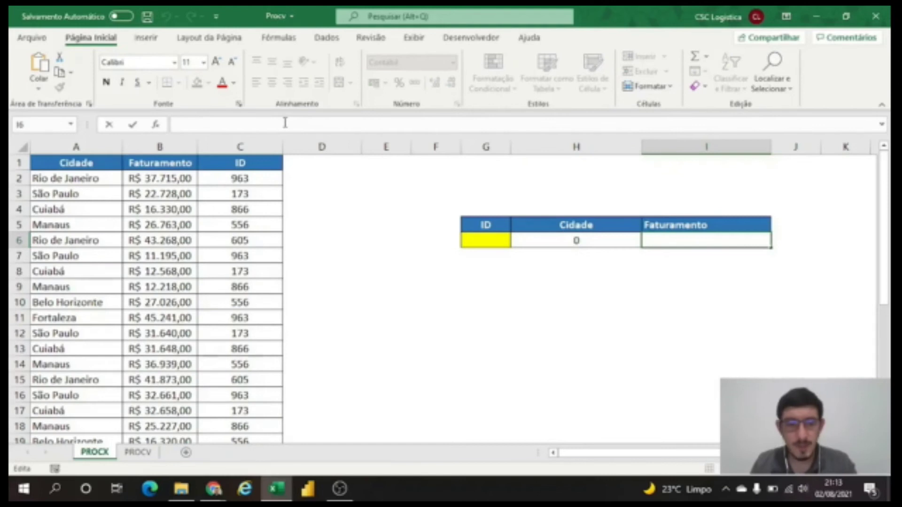
{"action": "key", "text": "ctrl+v"}
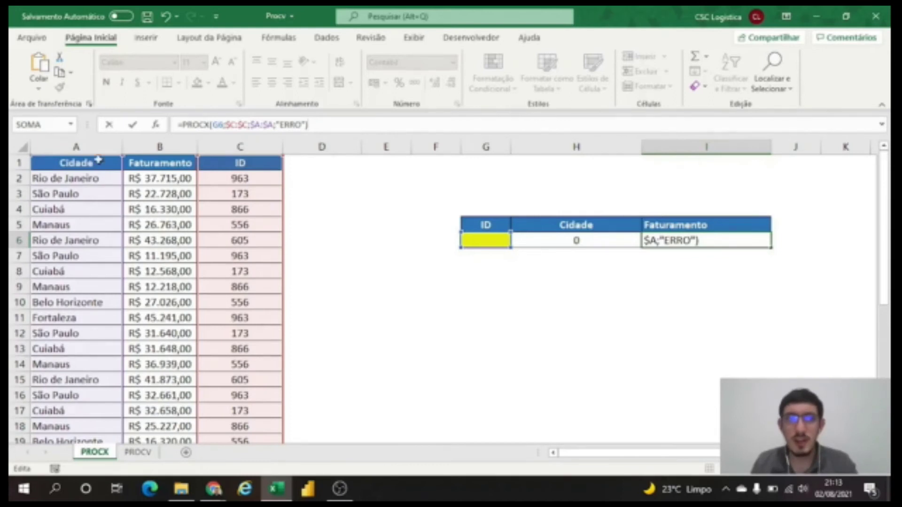
{"action": "left_click_drag", "start_coordinate": [249, 125], "coordinate": [273, 125]}
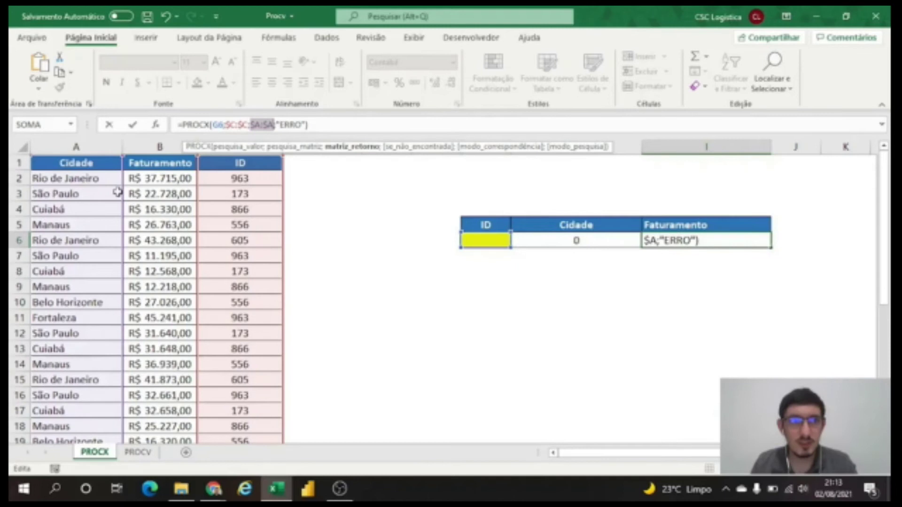
{"action": "left_click_drag", "start_coordinate": [122, 192], "coordinate": [134, 195]}
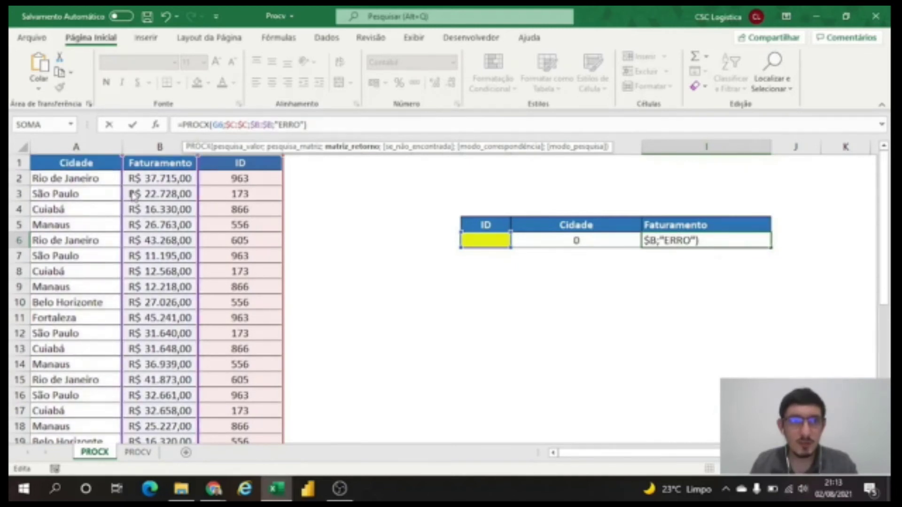
{"action": "key", "text": "Return"}
- Check the return column in the I6 PROCX formula against the source table's Faturamento column
{"action": "left_click", "coordinate": [151, 147]}
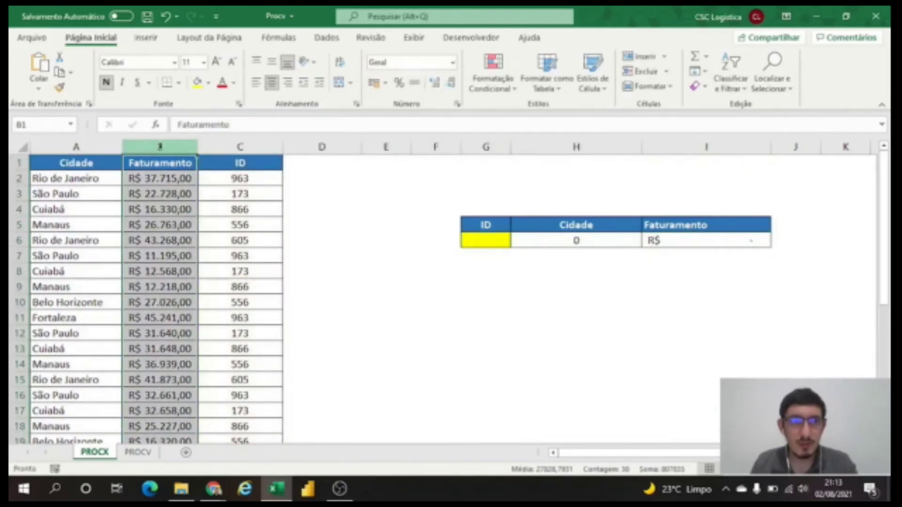
{"action": "left_click", "coordinate": [666, 237]}
{"action": "left_click", "coordinate": [269, 125]}
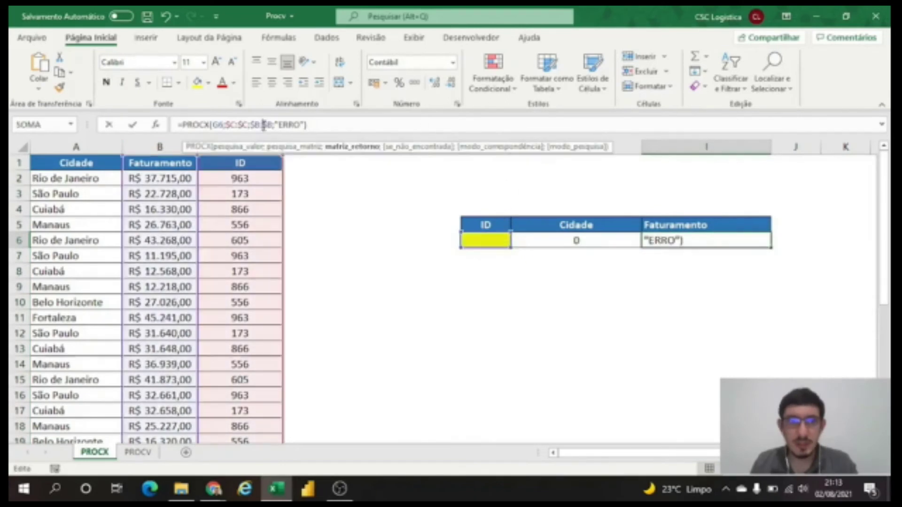
{"action": "key", "text": "Return"}
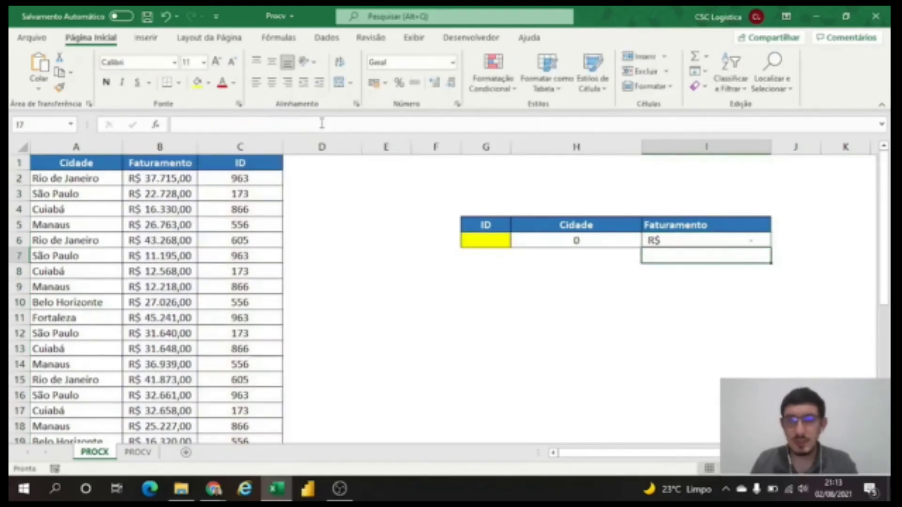
- Set the lookup ID in cell G6 to 605
{"action": "left_click", "coordinate": [492, 243]}
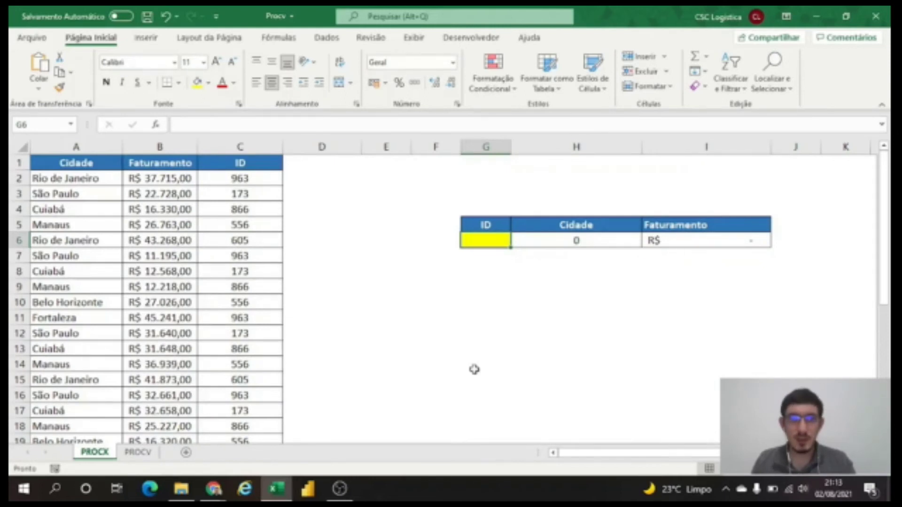
{"action": "type", "text": "605"}
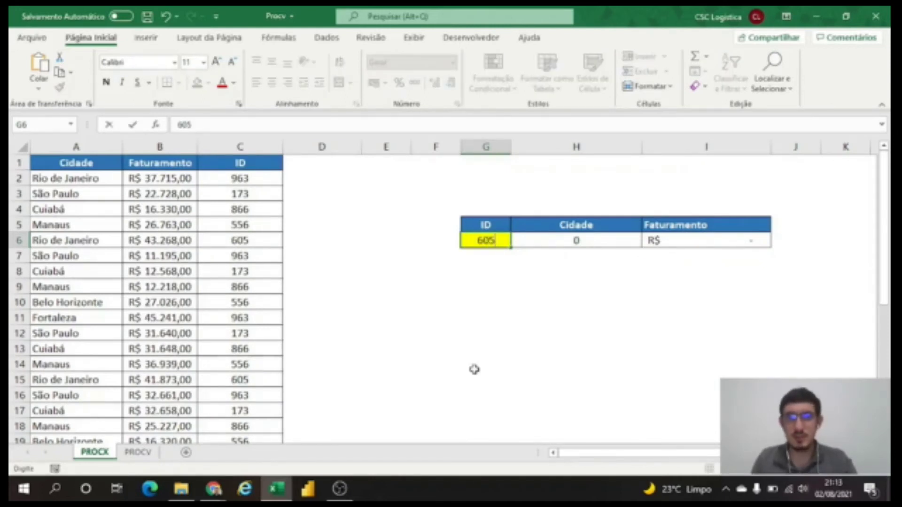
{"action": "key", "text": "Return"}
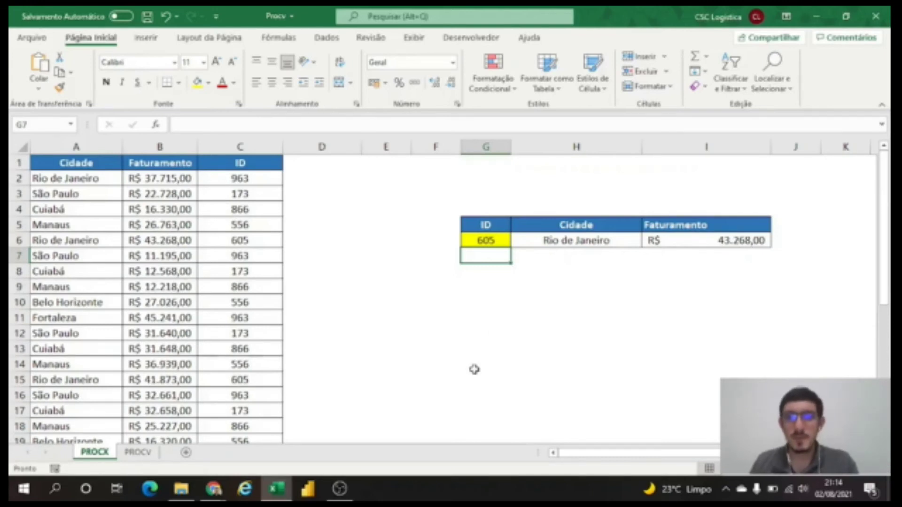
- Compare the lookup ID and the returned city and revenue with row 6 of the source table
{"action": "left_click", "coordinate": [486, 237]}
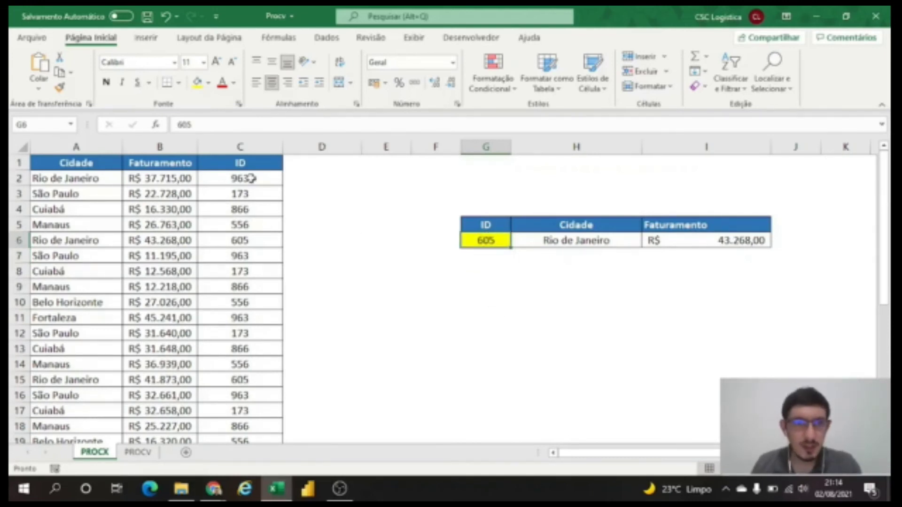
{"action": "left_click", "coordinate": [238, 240]}
{"action": "left_click_drag", "start_coordinate": [51, 238], "coordinate": [151, 239]}
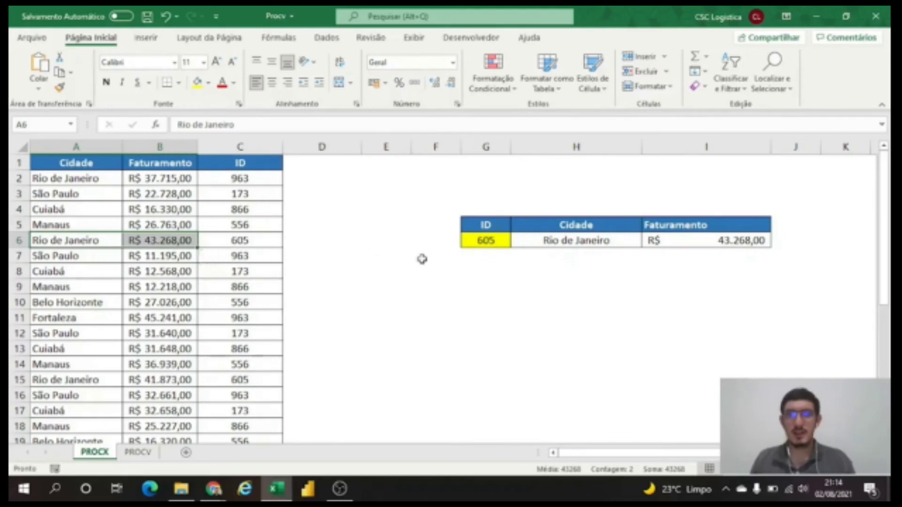
{"action": "left_click", "coordinate": [577, 241]}
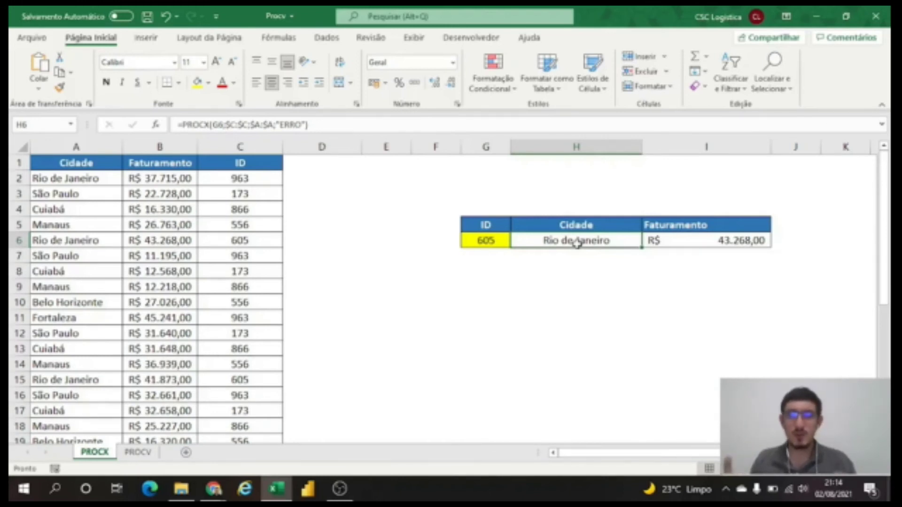
{"action": "left_click", "coordinate": [483, 241]}
{"action": "left_click", "coordinate": [578, 242]}
{"action": "left_click", "coordinate": [493, 242]}
{"action": "left_click", "coordinate": [255, 241]}
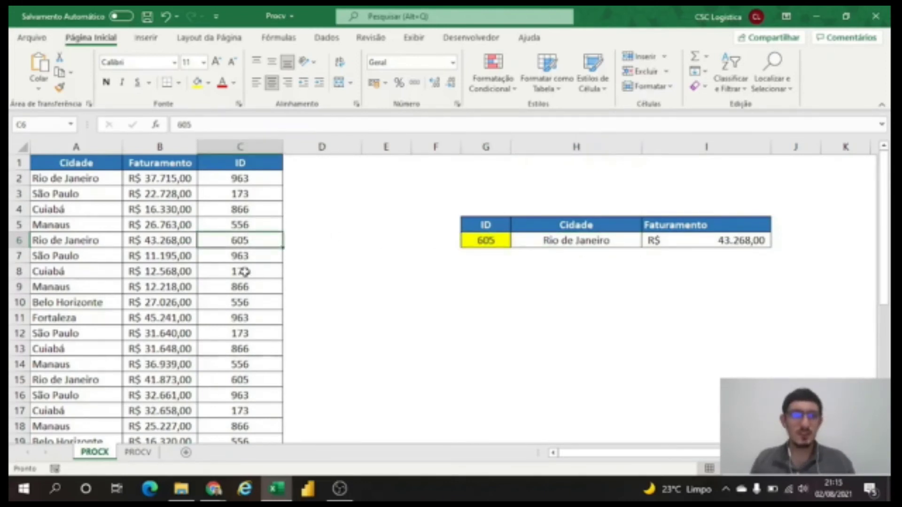
- Add search mode -1 (last to first) to the PROCX formula in H6, leaving the match mode argument empty
{"action": "left_click", "coordinate": [586, 240]}
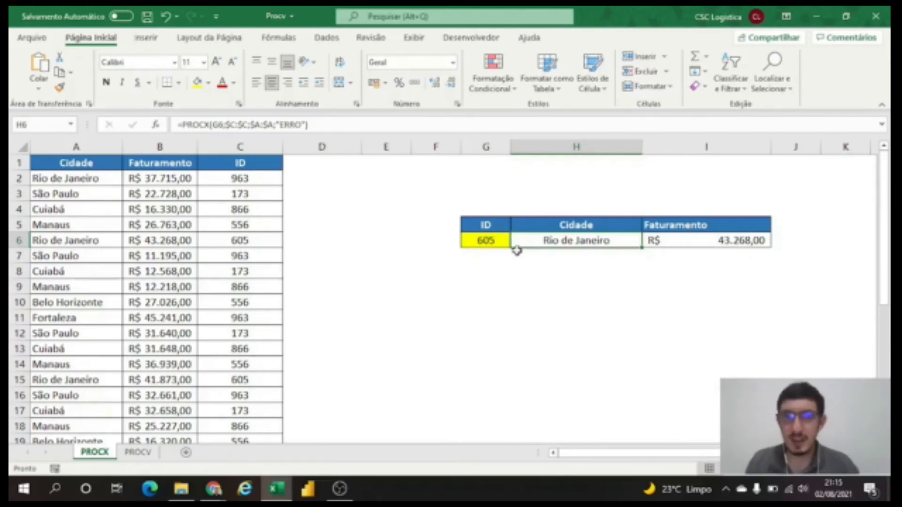
{"action": "left_click", "coordinate": [308, 124]}
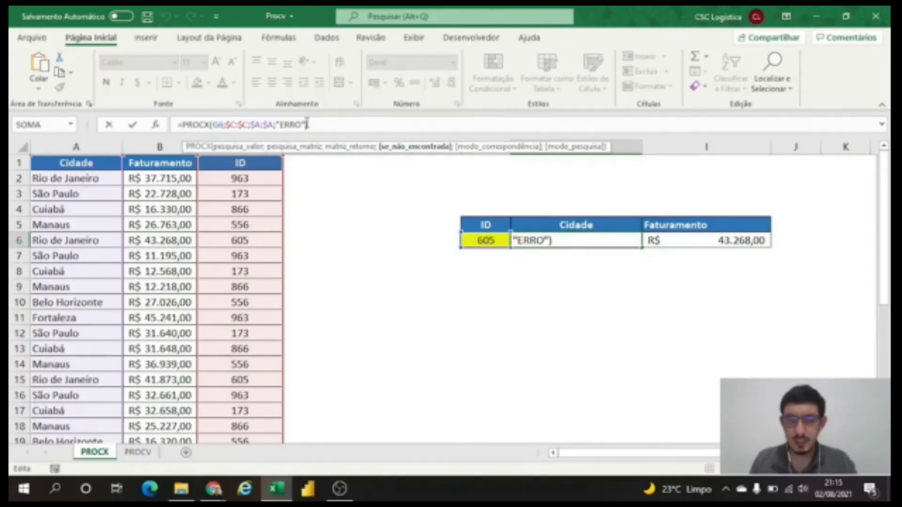
{"action": "type", "text": ";"}
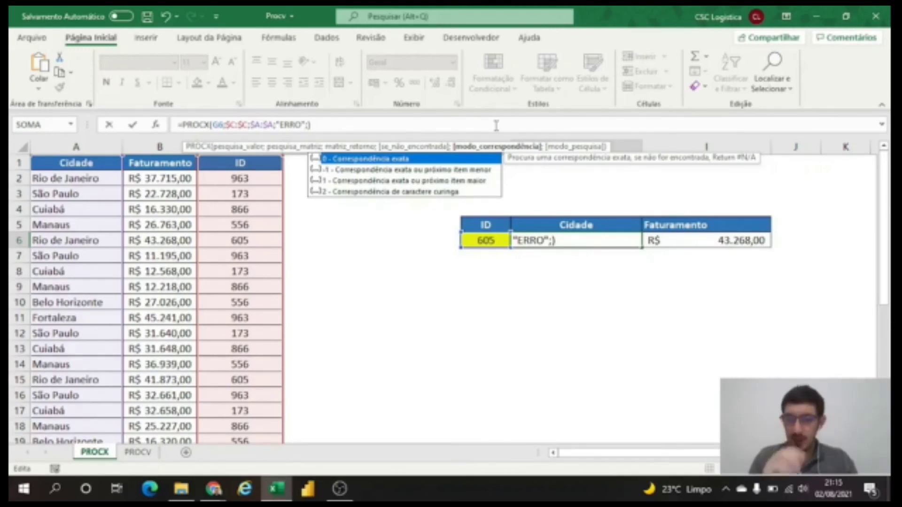
{"action": "type", "text": ";"}
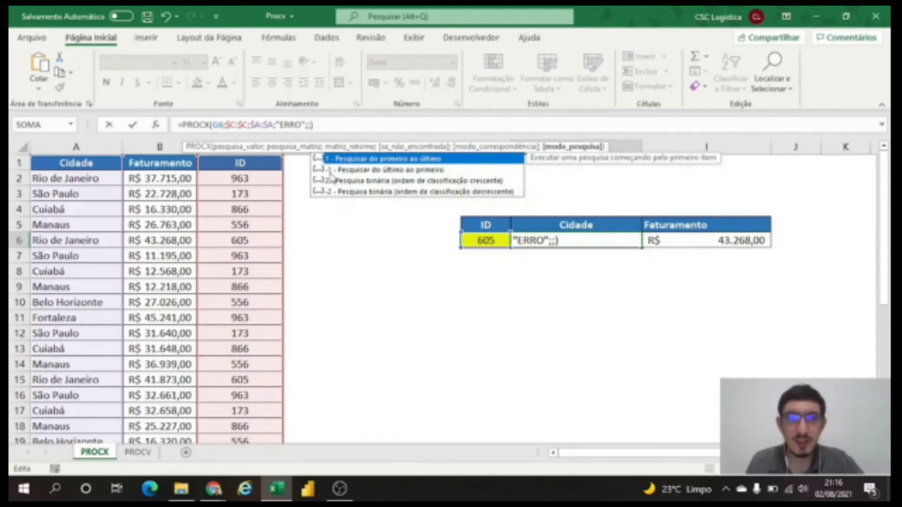
{"action": "type", "text": "-"}
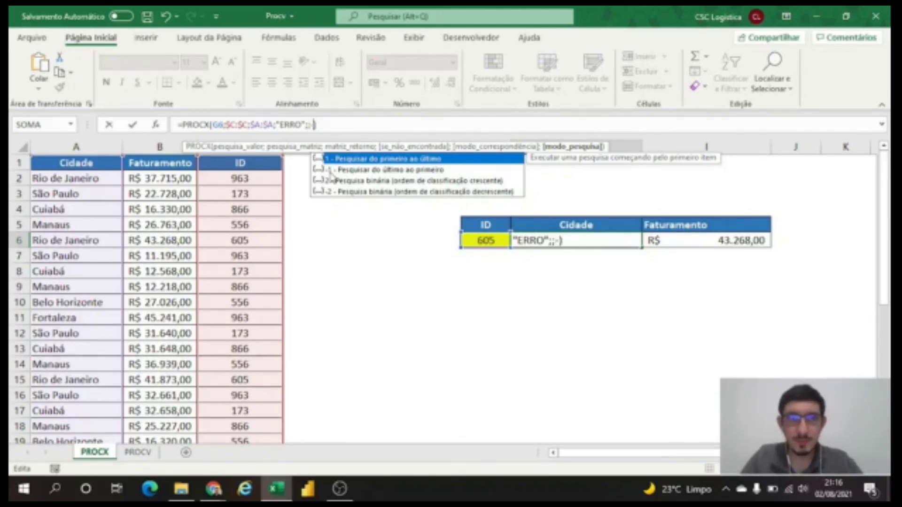
{"action": "type", "text": "1"}
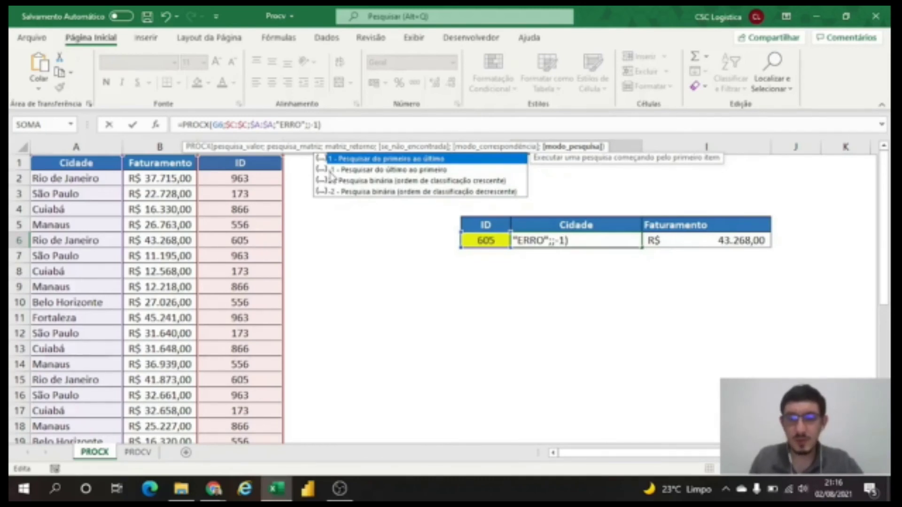
{"action": "key", "text": "Return"}
- Extend the Faturamento PROCX formula in I6 with an empty match mode and search mode -1
{"action": "key", "text": "Up"}
{"action": "key", "text": "Right"}
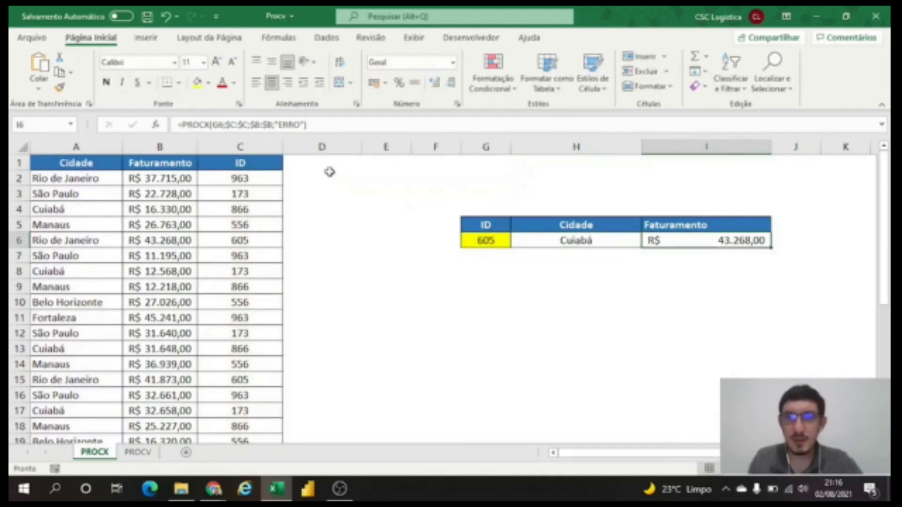
{"action": "left_click", "coordinate": [305, 124]}
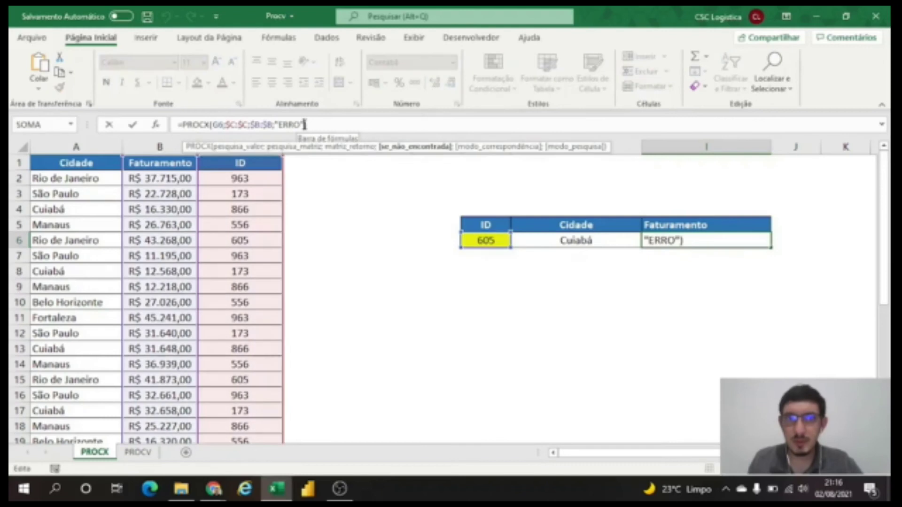
{"action": "type", "text": ";;-1"}
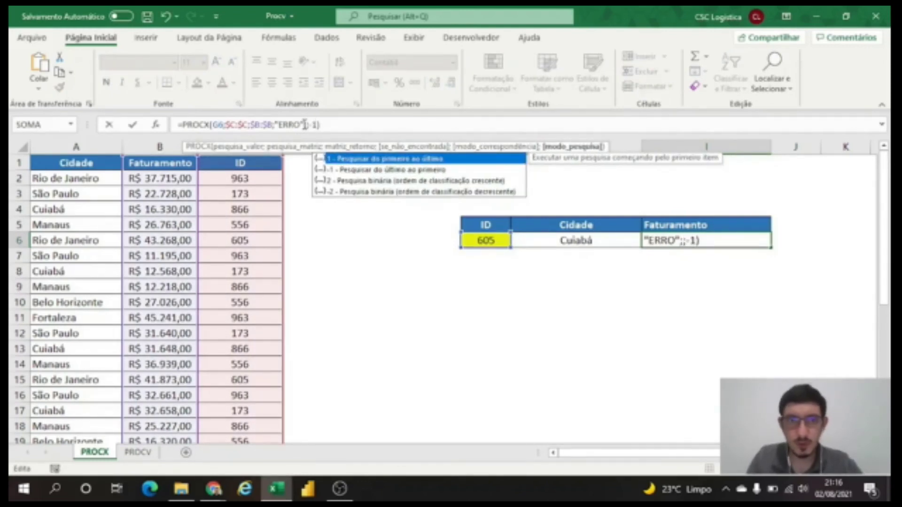
{"action": "key", "text": "Return"}
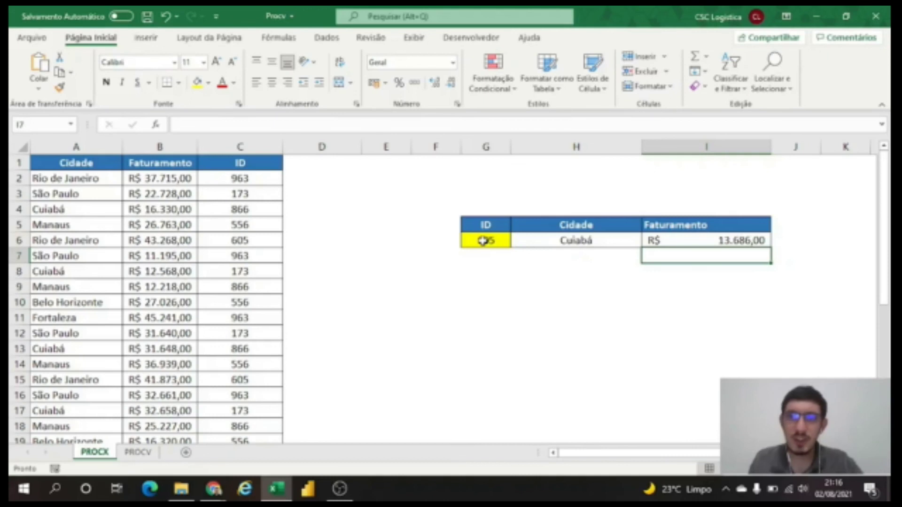
- Compare the returned city and revenue for ID 605 with row 30 of the source table
{"action": "scroll", "coordinate": [198, 209], "scroll_direction": "down", "scroll_amount": 4}
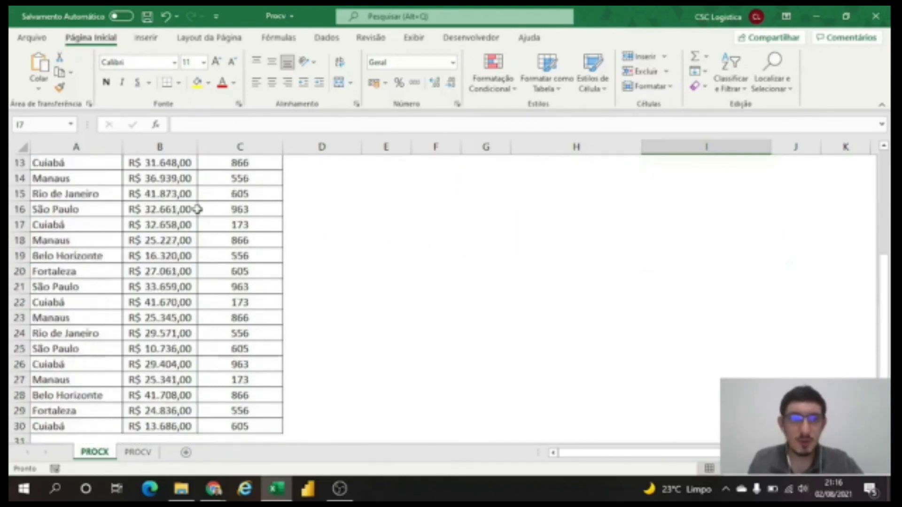
{"action": "scroll", "coordinate": [198, 209], "scroll_direction": "down", "scroll_amount": 1}
{"action": "left_click", "coordinate": [242, 375]}
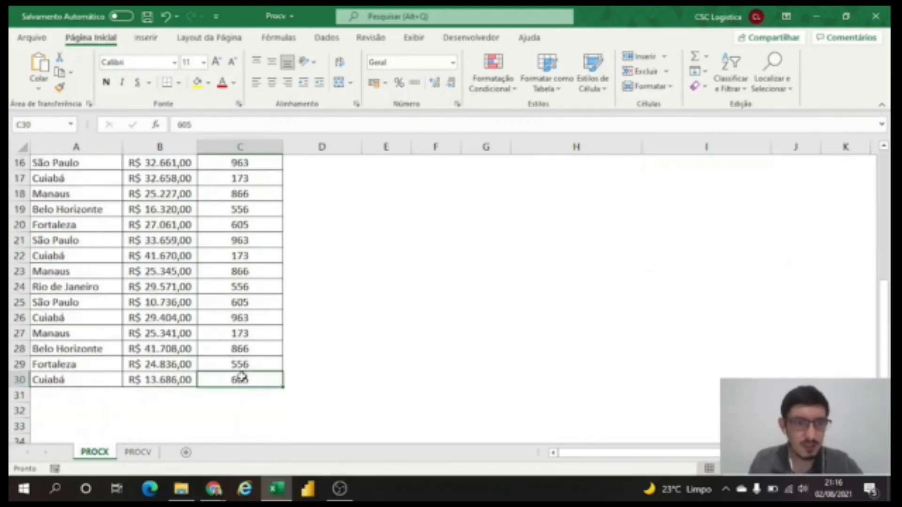
{"action": "left_click_drag", "start_coordinate": [66, 380], "coordinate": [159, 381]}
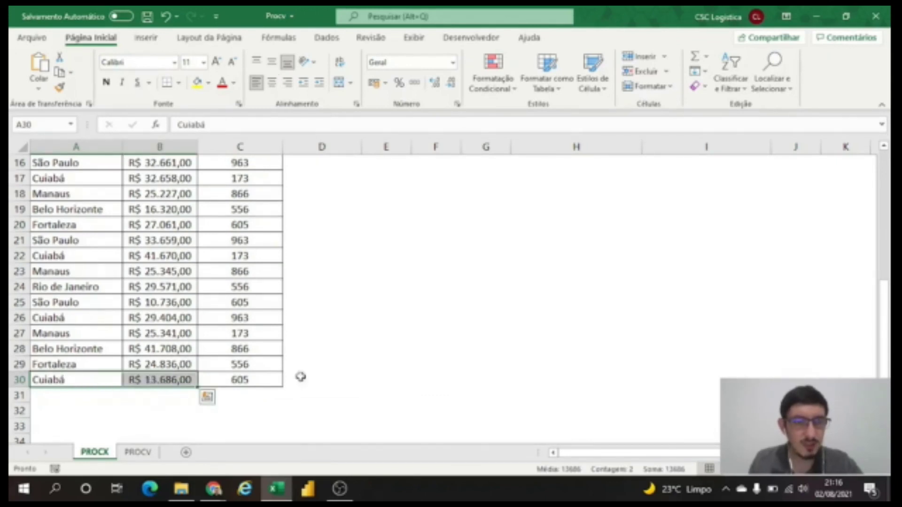
{"action": "scroll", "coordinate": [425, 356], "scroll_direction": "up", "scroll_amount": 4}
{"action": "left_click_drag", "start_coordinate": [615, 194], "coordinate": [664, 194]}
{"action": "scroll", "coordinate": [316, 247], "scroll_direction": "up", "scroll_amount": 1}
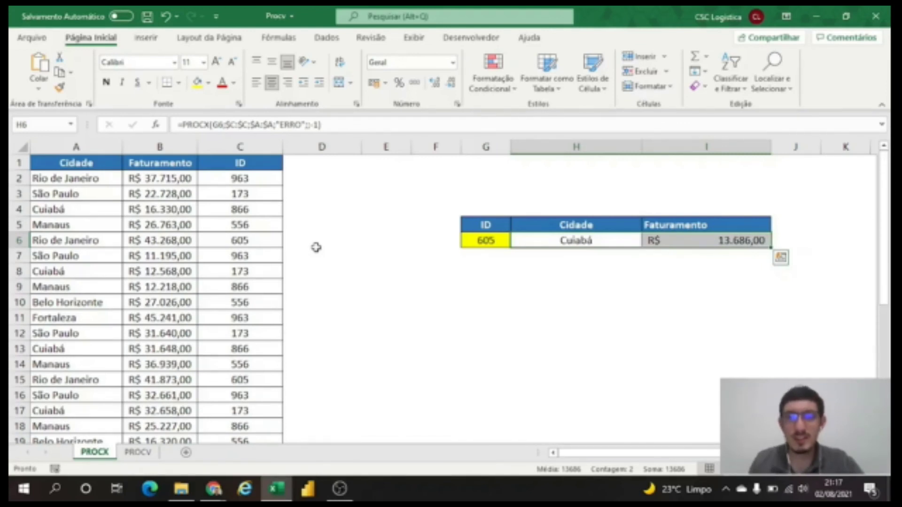
{"action": "scroll", "coordinate": [314, 246], "scroll_direction": "down", "scroll_amount": 5}
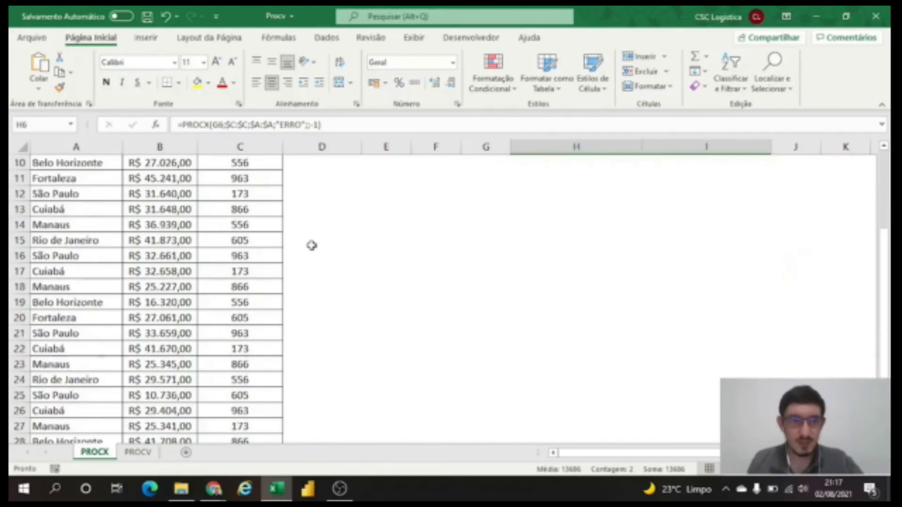
{"action": "scroll", "coordinate": [310, 248], "scroll_direction": "up", "scroll_amount": 5}
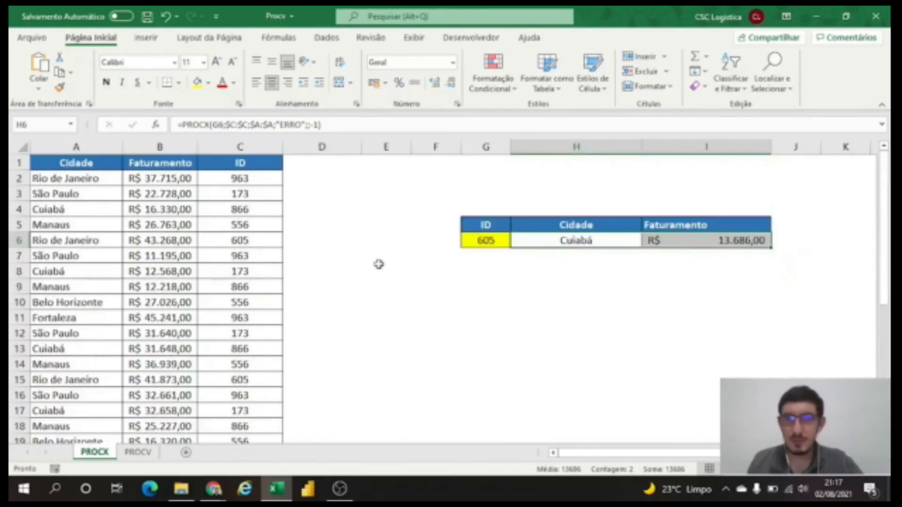
- Set the lookup ID in cell G6 to 173
{"action": "left_click", "coordinate": [472, 241]}
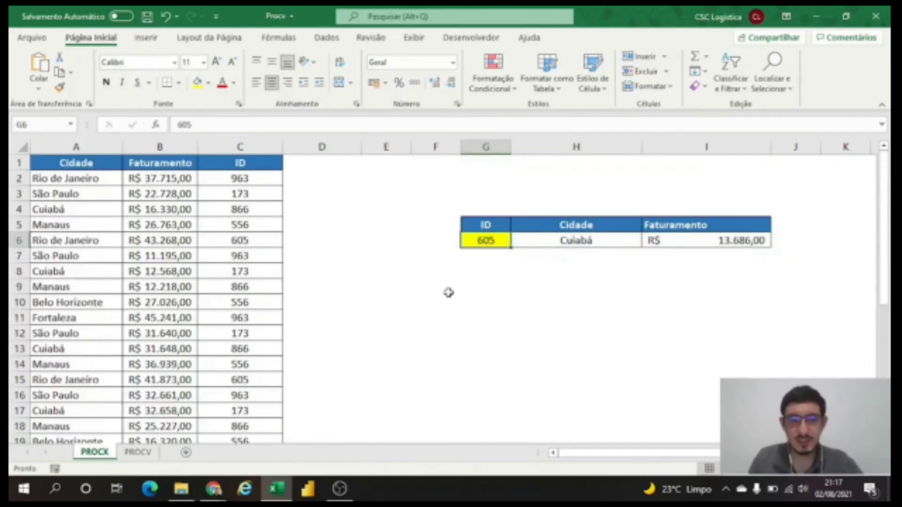
{"action": "type", "text": "173"}
{"action": "key", "text": "Return"}
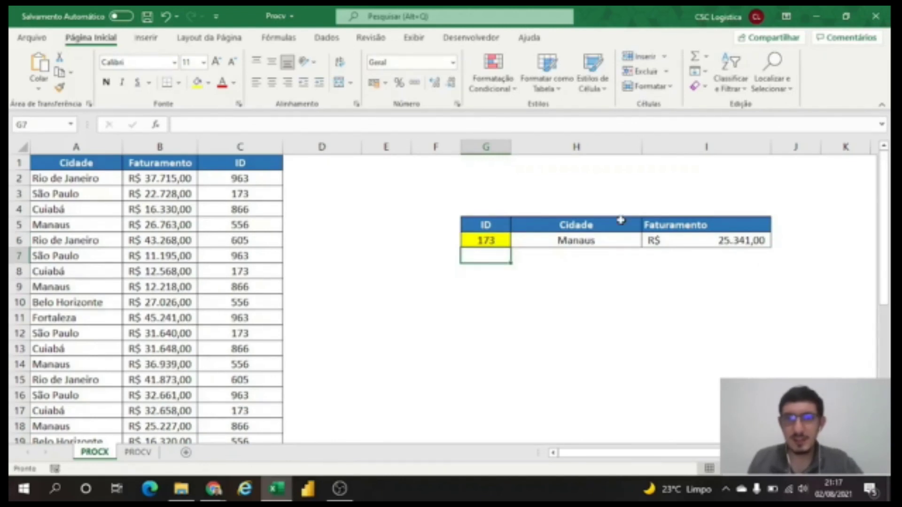
- Find the last entry with ID 173 in the source table and check its city and revenue in row 27
{"action": "scroll", "coordinate": [611, 221], "scroll_direction": "down", "scroll_amount": 1}
{"action": "scroll", "coordinate": [583, 220], "scroll_direction": "down", "scroll_amount": 2}
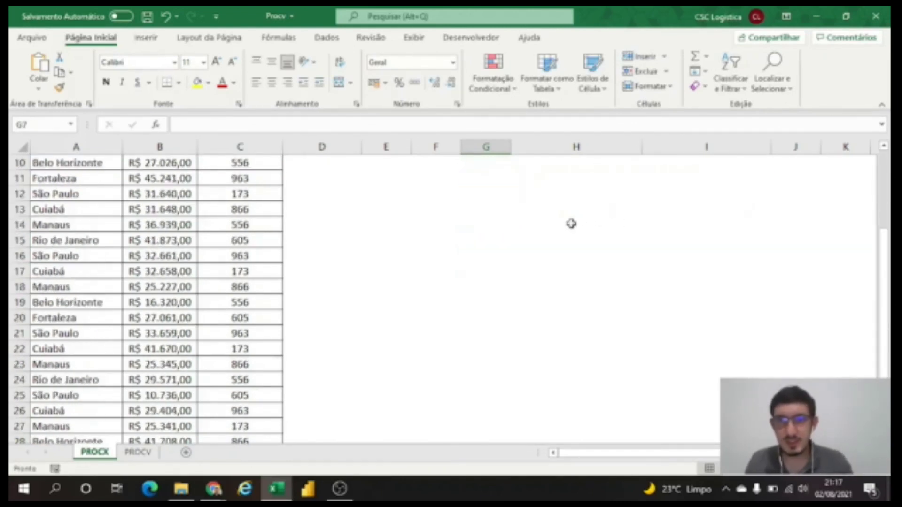
{"action": "scroll", "coordinate": [660, 195], "scroll_direction": "up", "scroll_amount": 3}
{"action": "scroll", "coordinate": [469, 244], "scroll_direction": "down", "scroll_amount": 4}
{"action": "scroll", "coordinate": [366, 251], "scroll_direction": "down", "scroll_amount": 1}
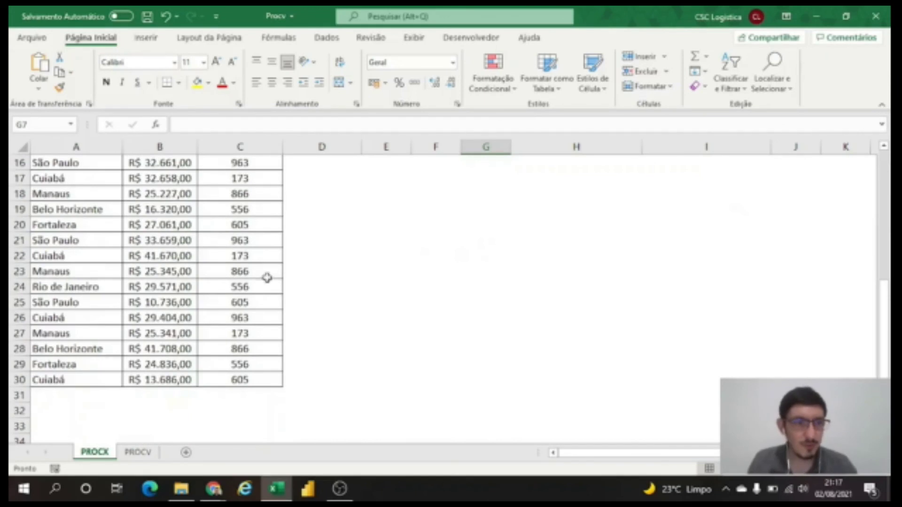
{"action": "left_click_drag", "start_coordinate": [81, 331], "coordinate": [157, 335]}
{"action": "left_click", "coordinate": [257, 332]}
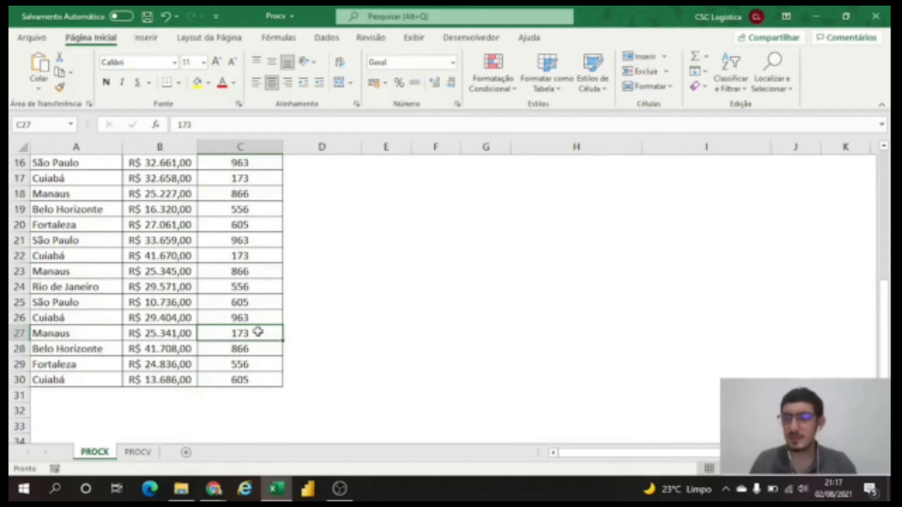
- Set the lookup ID in G6 to 333, an ID missing from the table, and check the Cidade formula in H6
{"action": "scroll", "coordinate": [258, 332], "scroll_direction": "up", "scroll_amount": 5}
{"action": "left_click", "coordinate": [483, 242]}
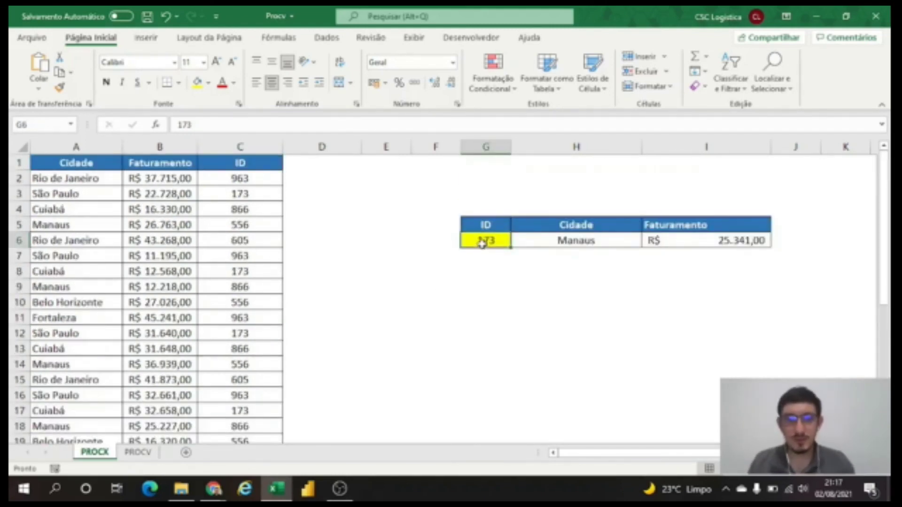
{"action": "type", "text": "233"}
{"action": "key", "text": "Return"}
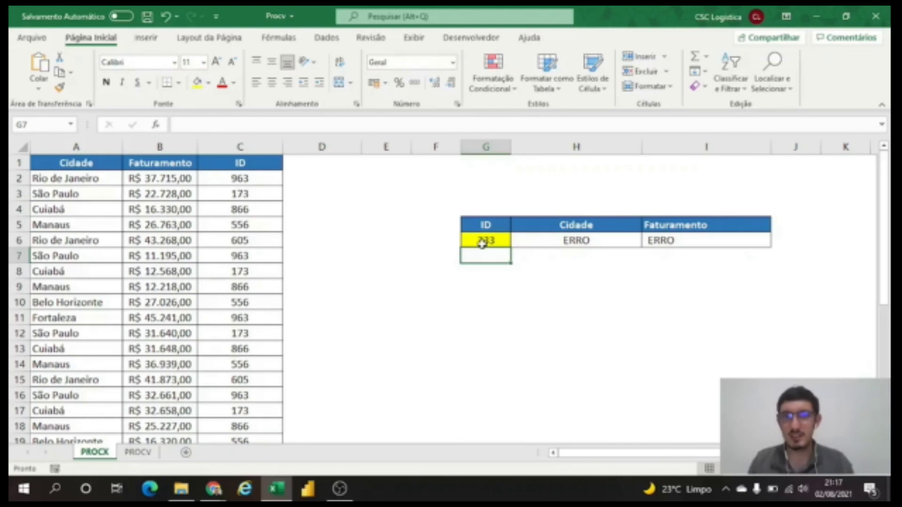
{"action": "left_click", "coordinate": [613, 237]}
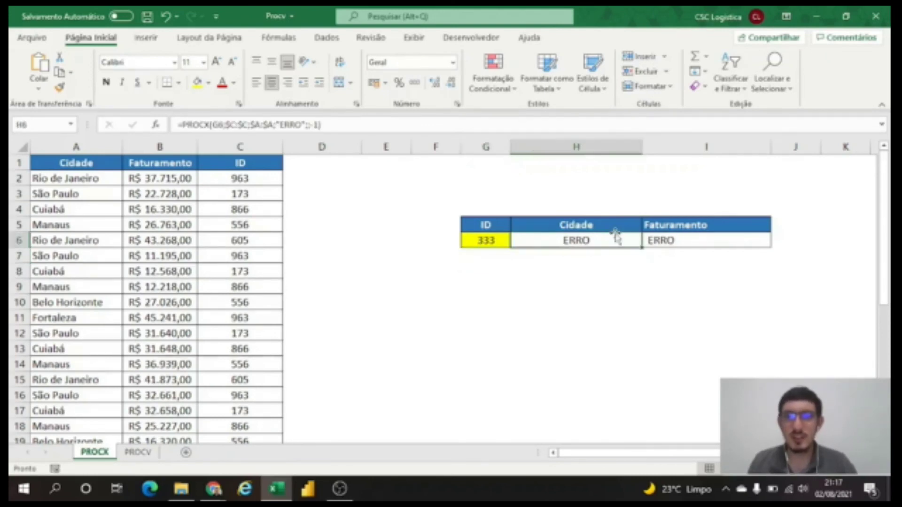